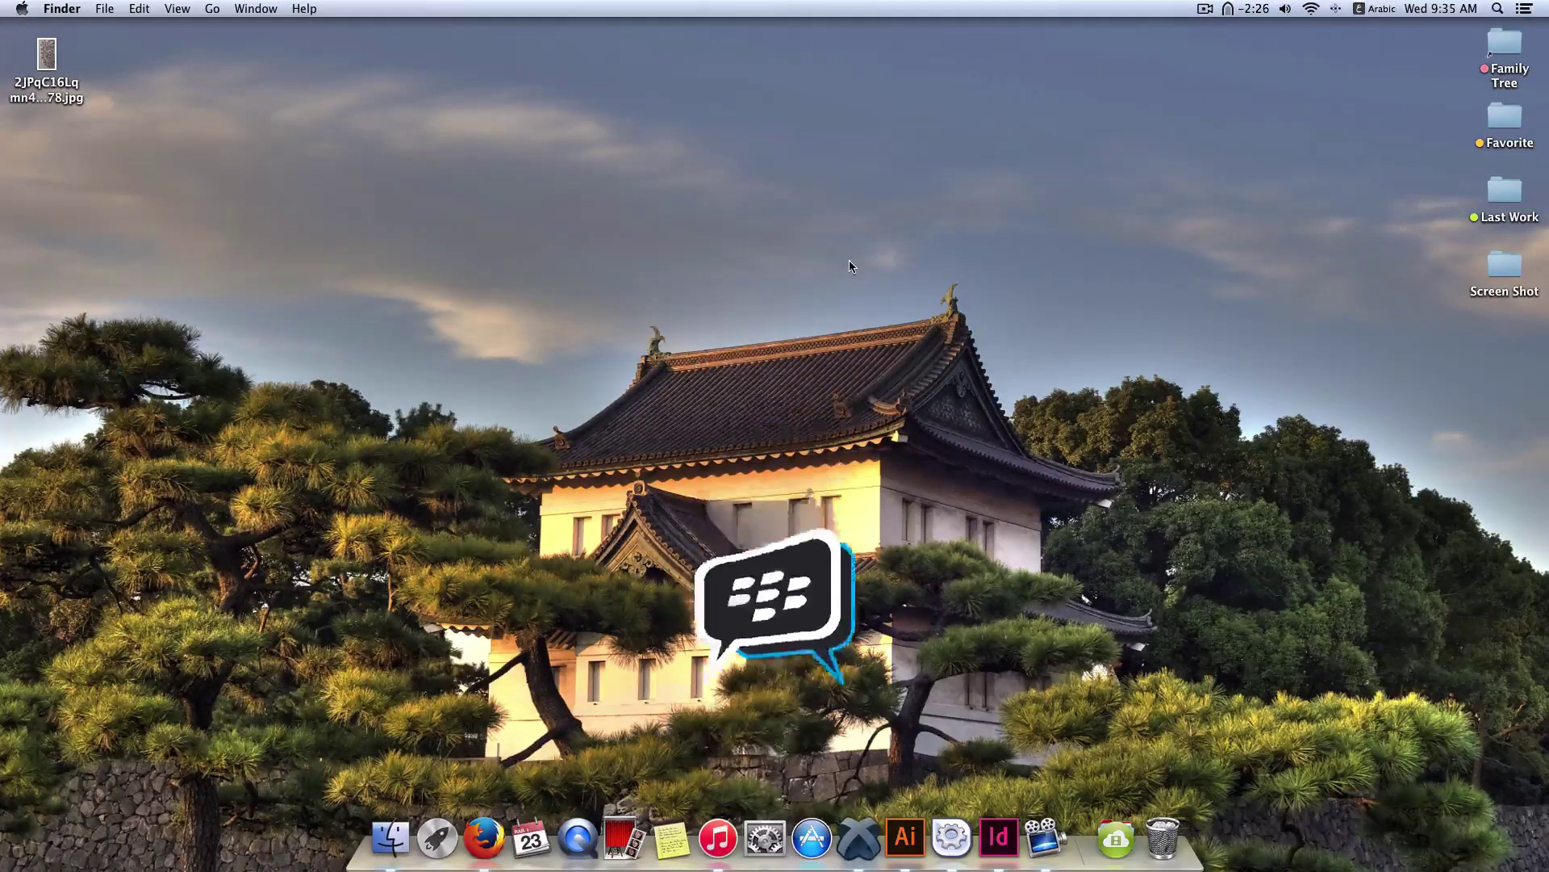
Switch to InDesign with the Untitled-1 document and hide its rulers.
click(990, 829)
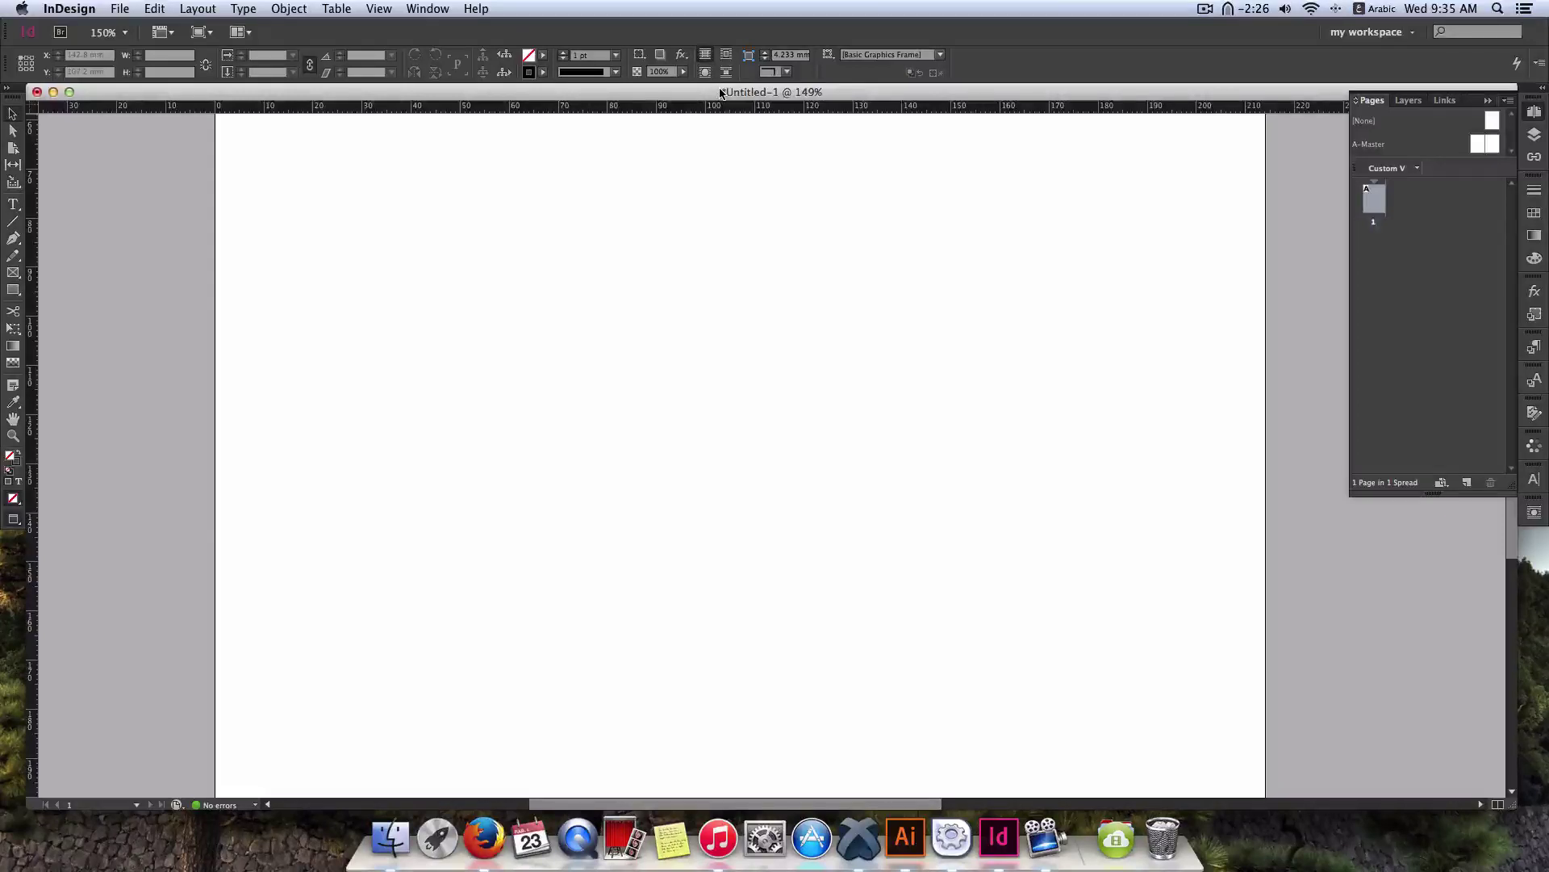
key(super+r)
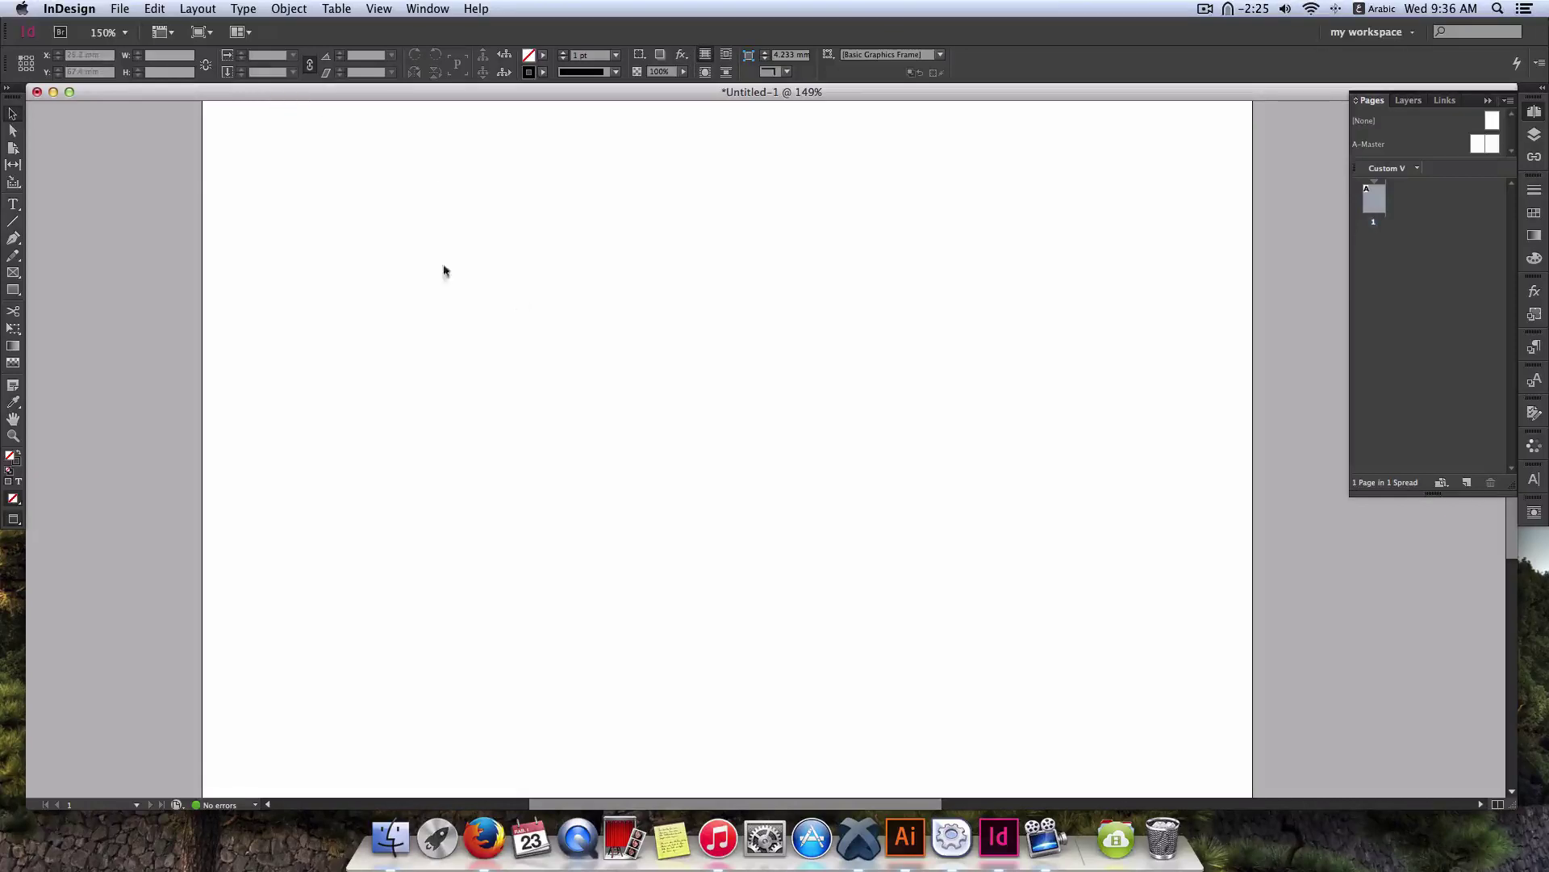
drag(450, 218, 910, 610)
click(280, 8)
click(280, 8)
click(120, 8)
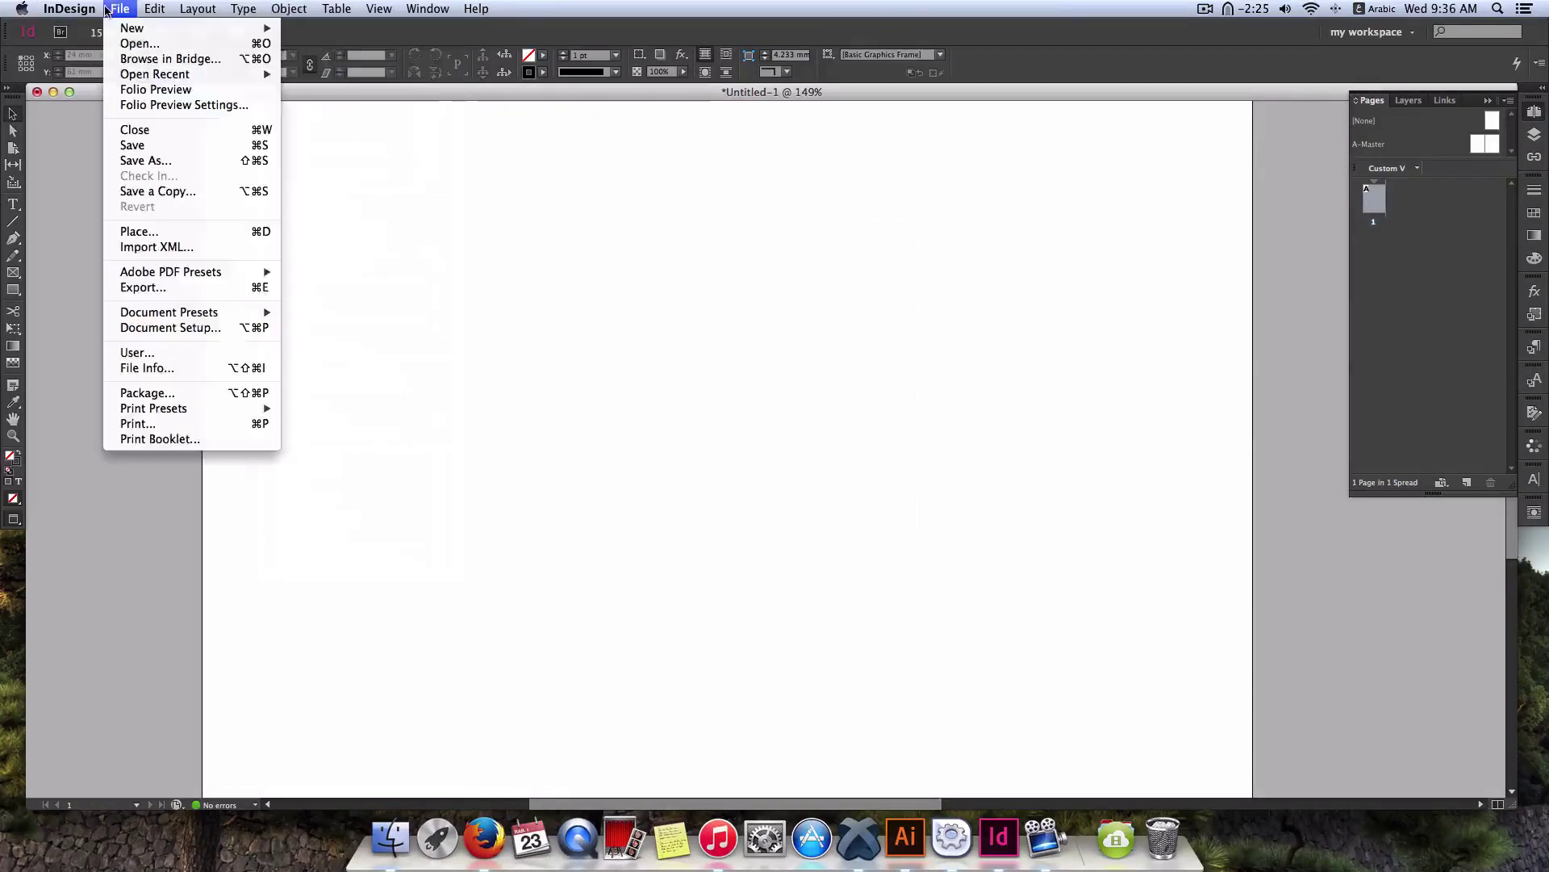
mouse_move(145, 29)
click(551, 308)
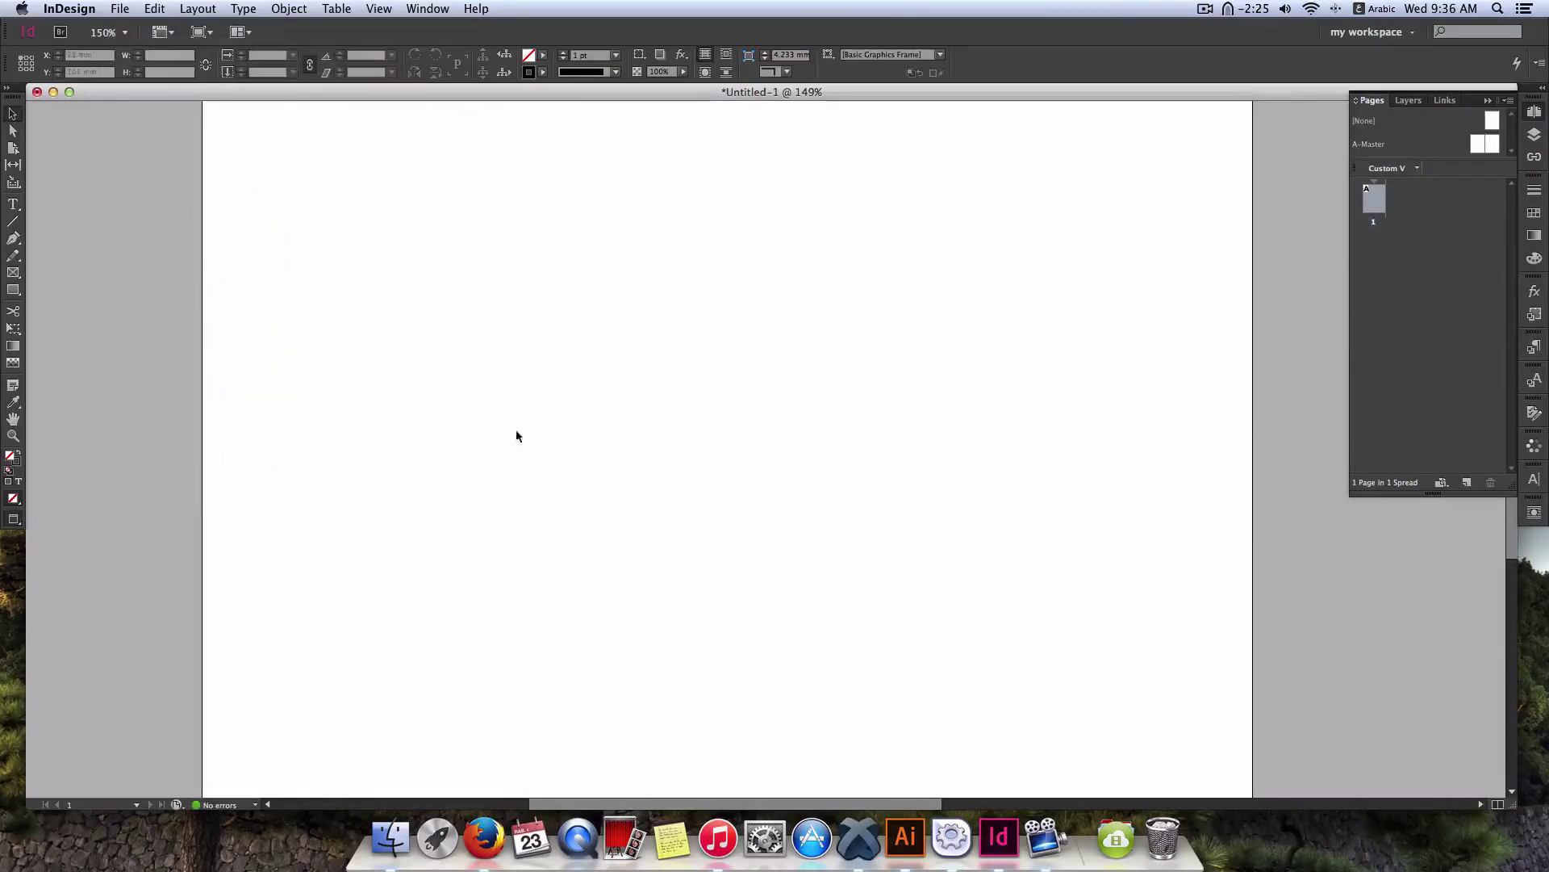
Start generating a QR code, check its colour options and return to the content settings.
click(283, 9)
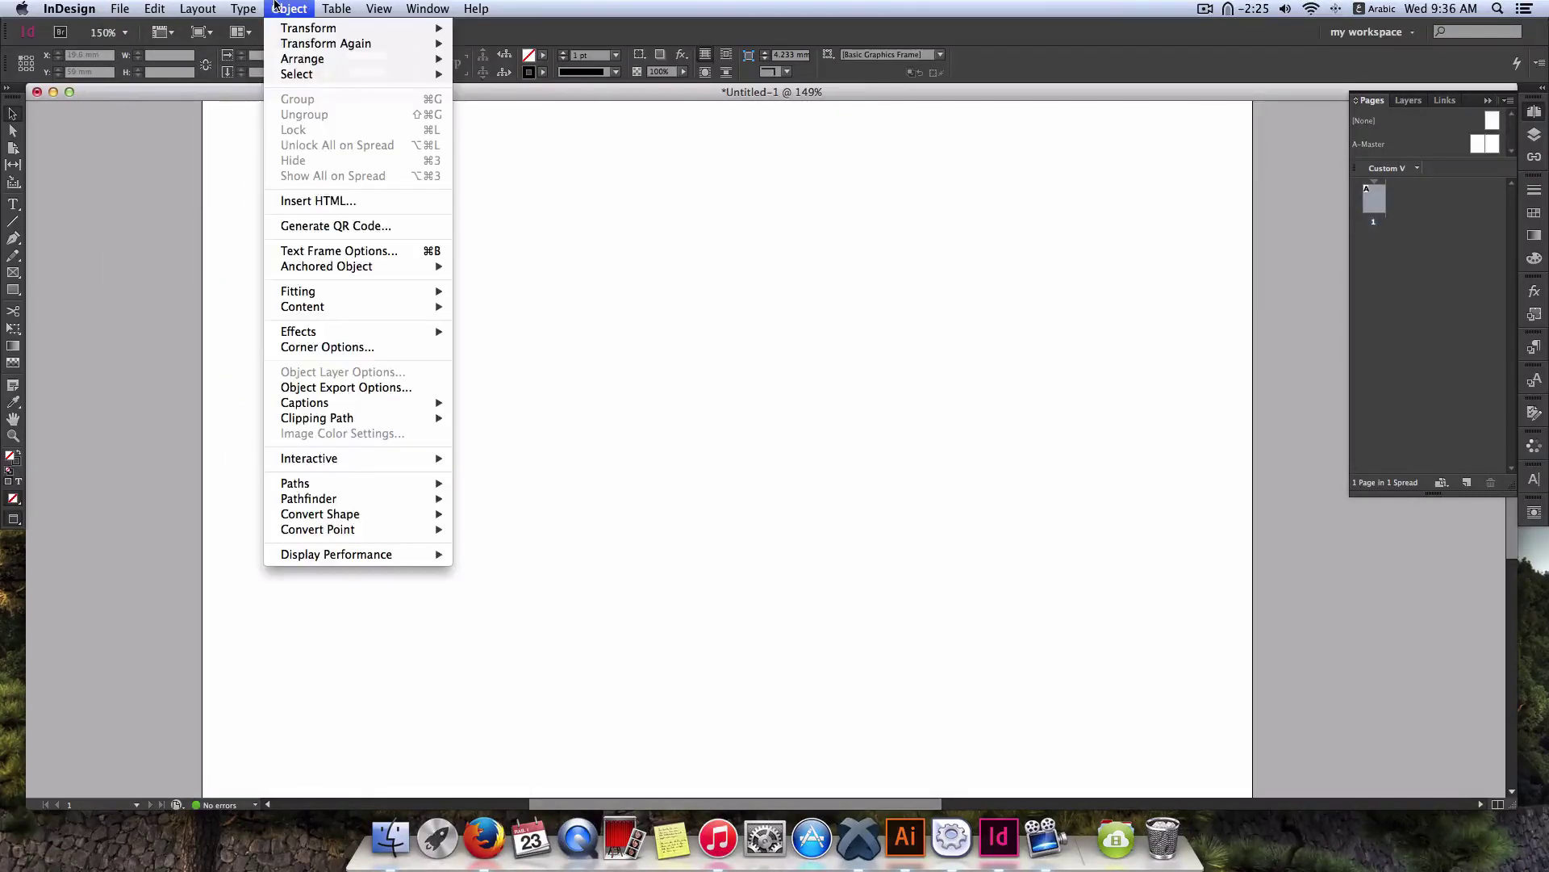
click(373, 227)
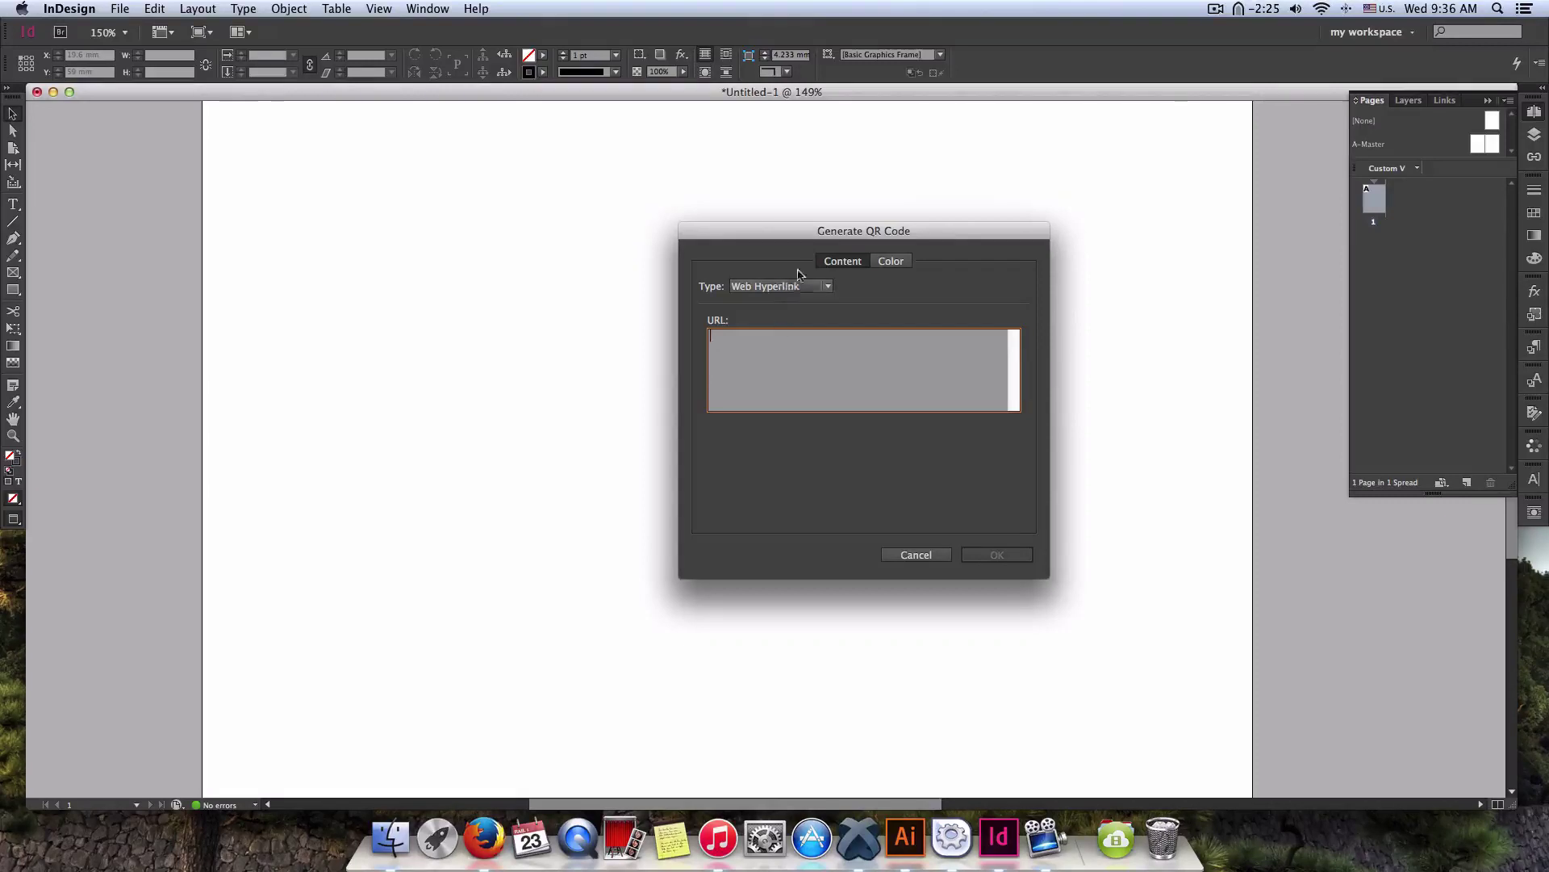
click(847, 266)
key(ctrl+space)
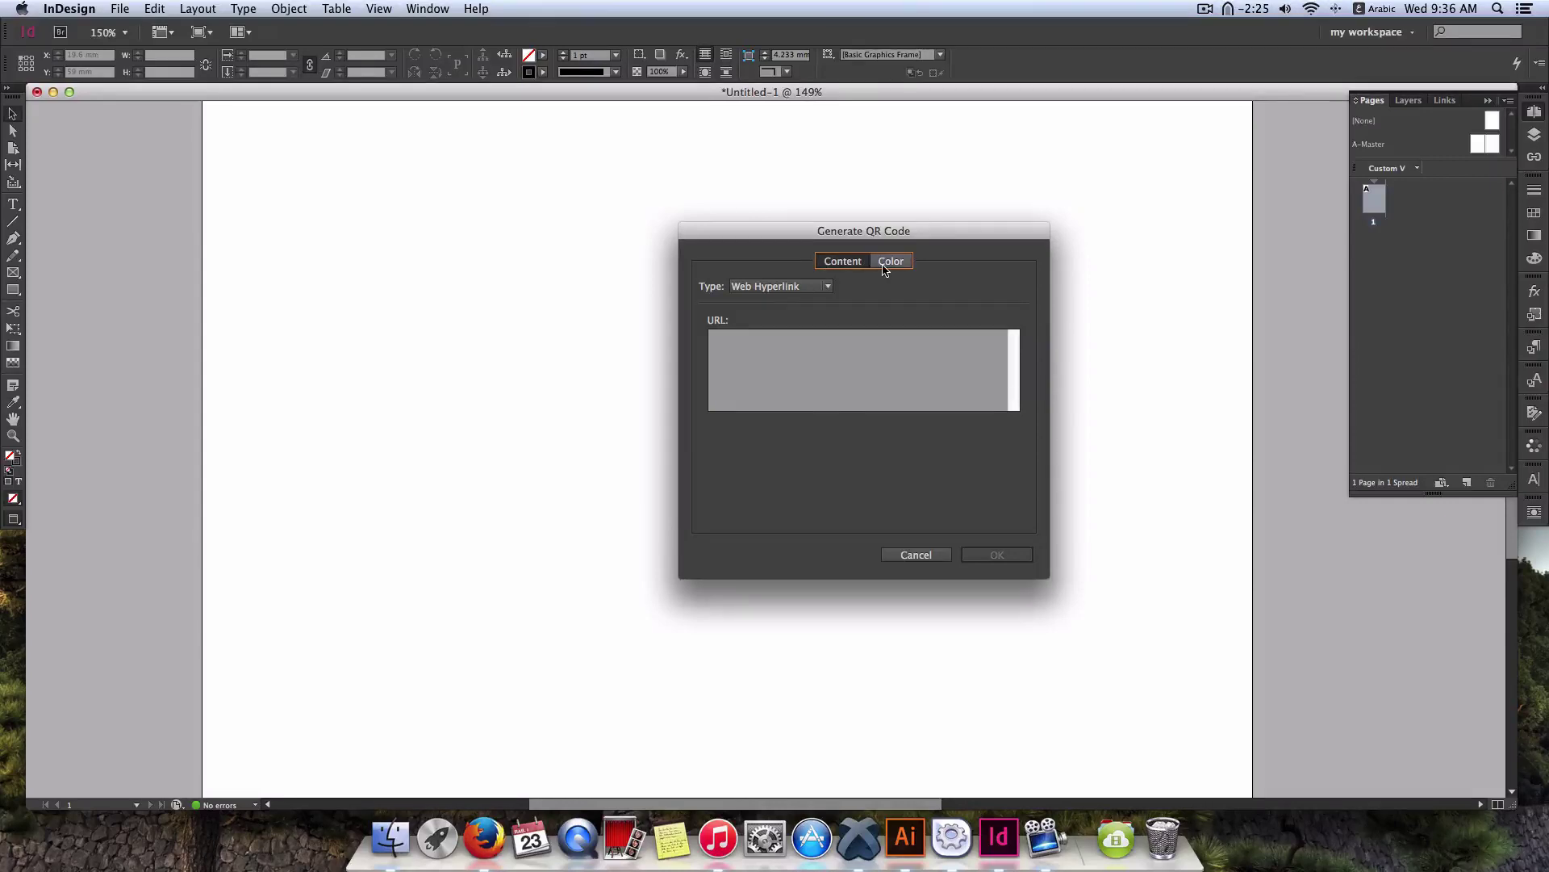
click(872, 267)
click(843, 263)
click(829, 331)
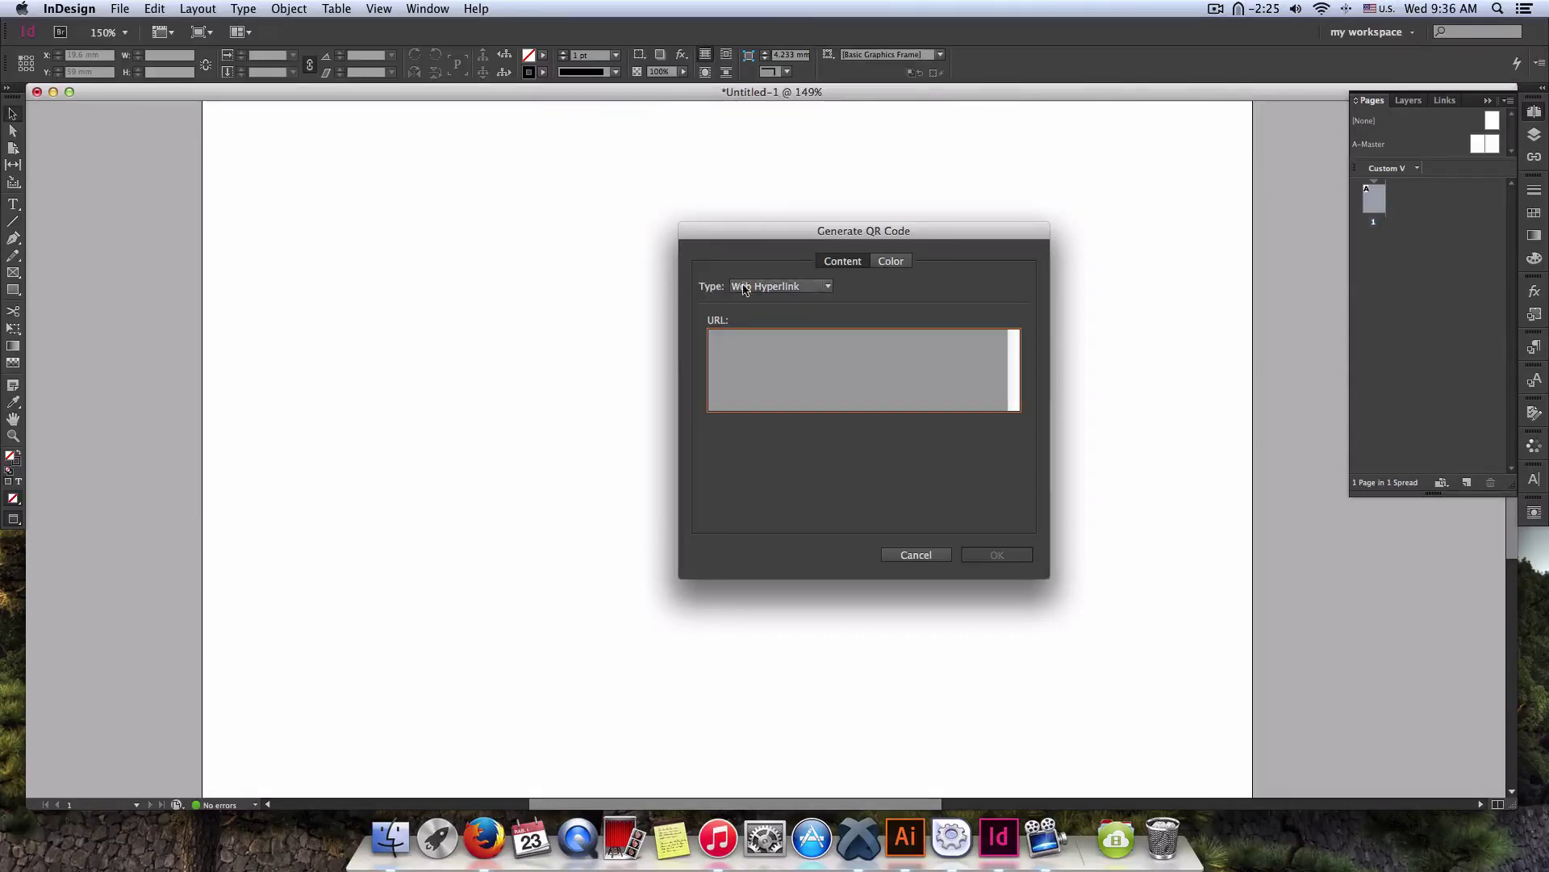
Try the Plain Text content type with the text "بسم" and clear the entry.
click(766, 287)
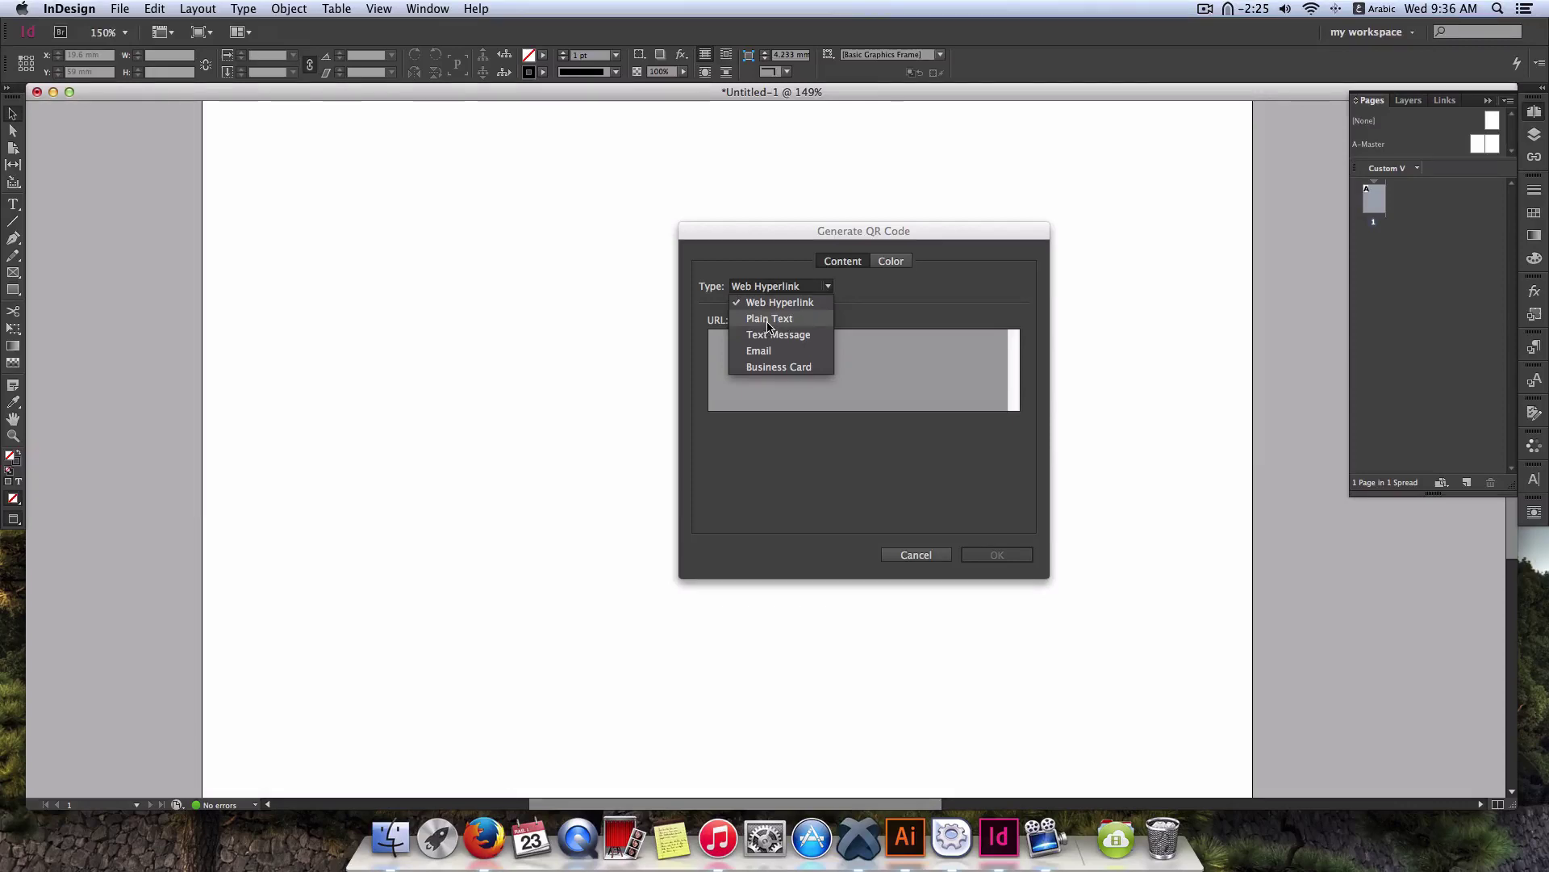
click(769, 321)
click(768, 339)
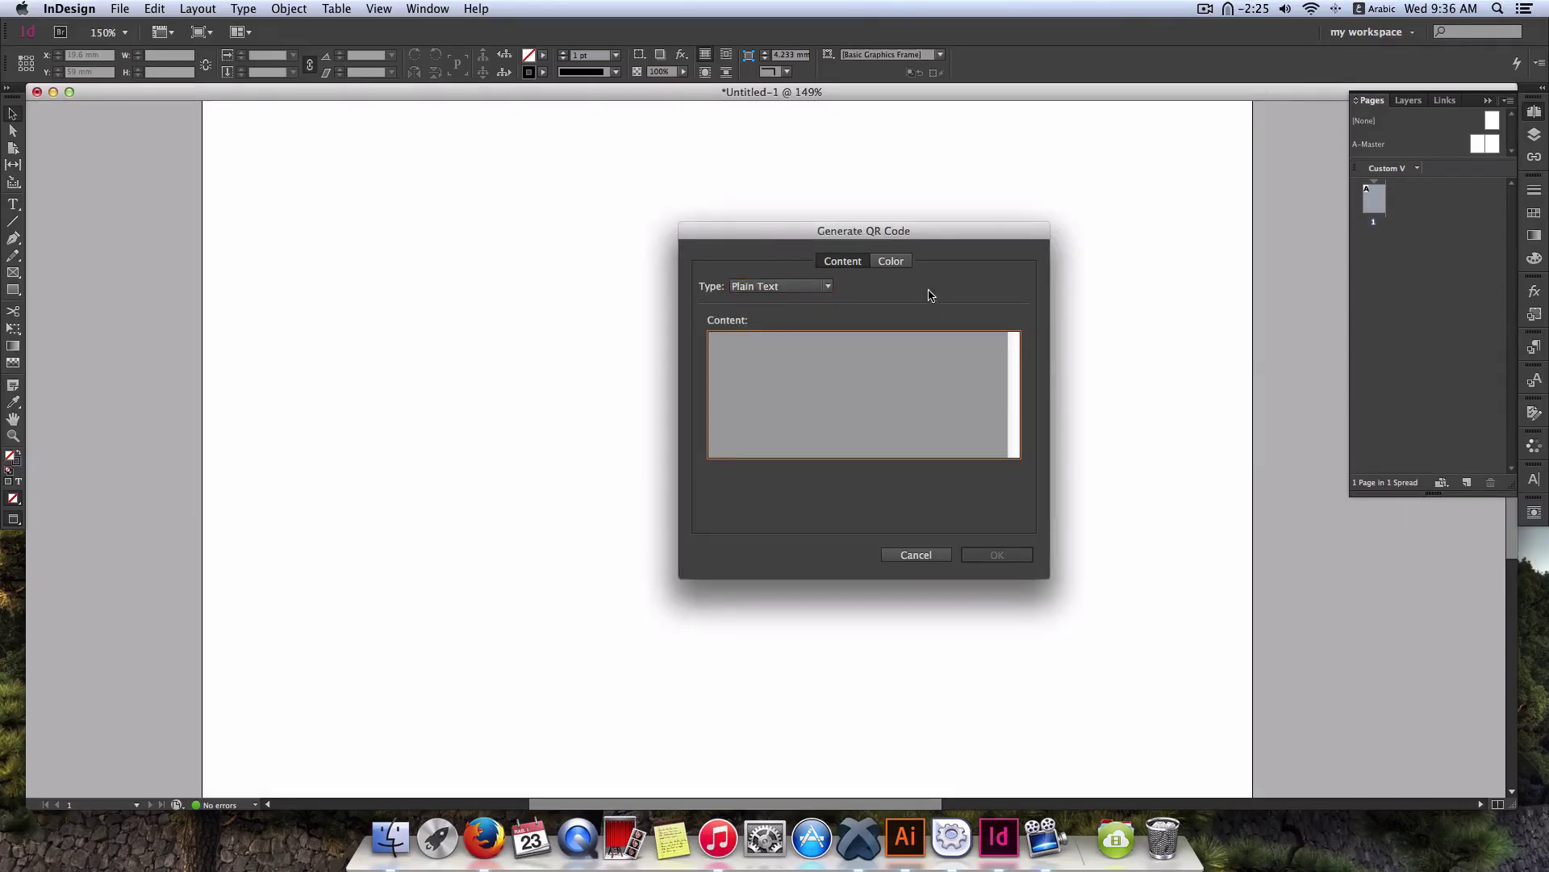
text(بسم)
key(BackSpace)
key(BackSpace)
key(BackSpace)
Look through the fields offered by the Text Message, Email and Business Card QR code types.
click(771, 284)
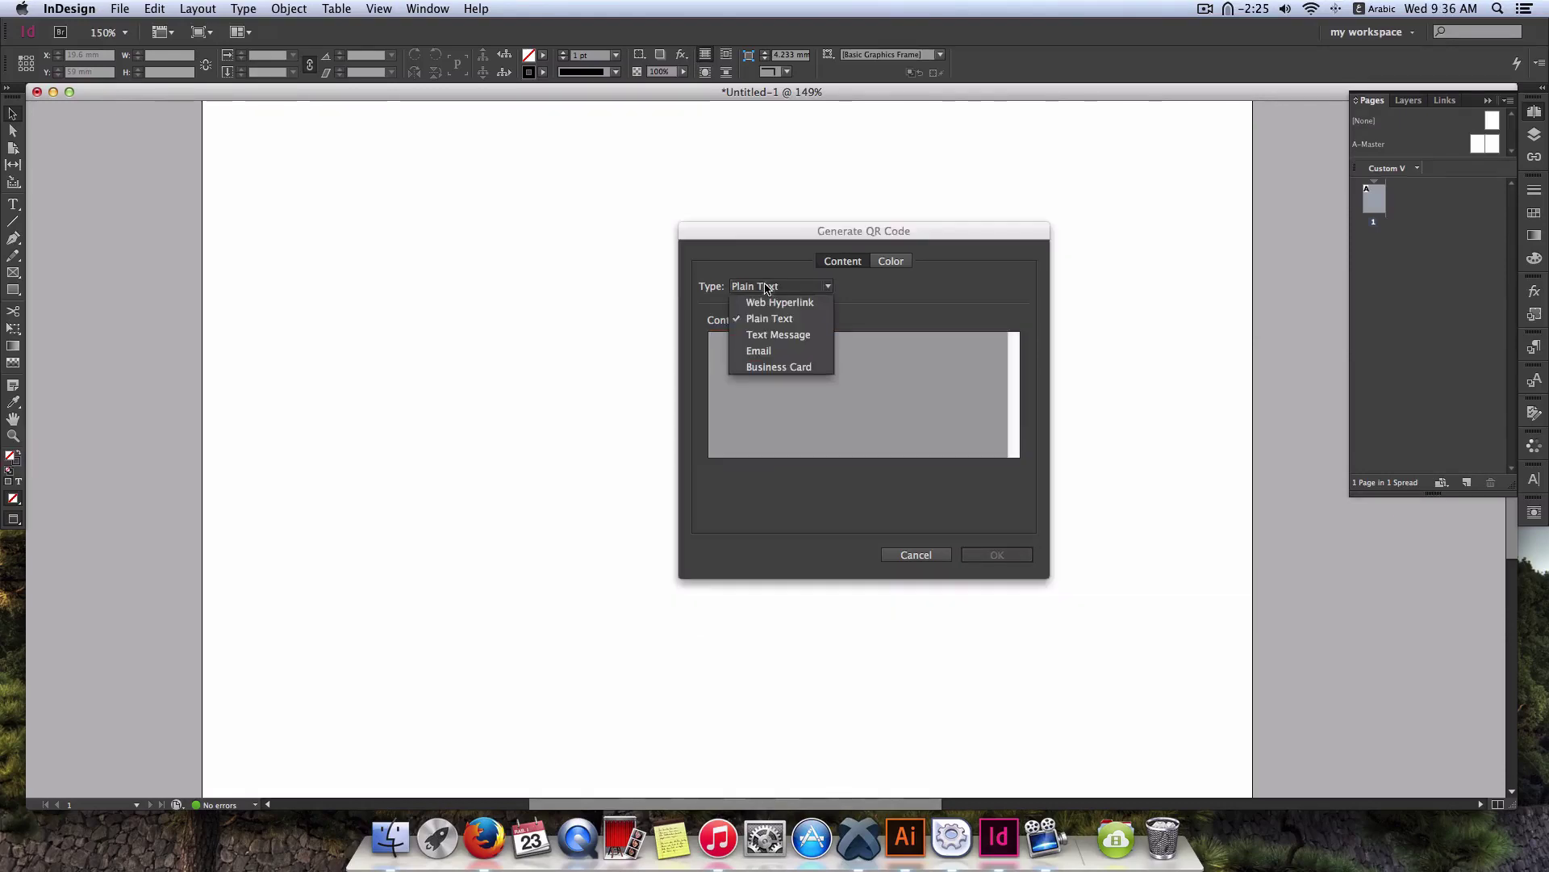
click(796, 336)
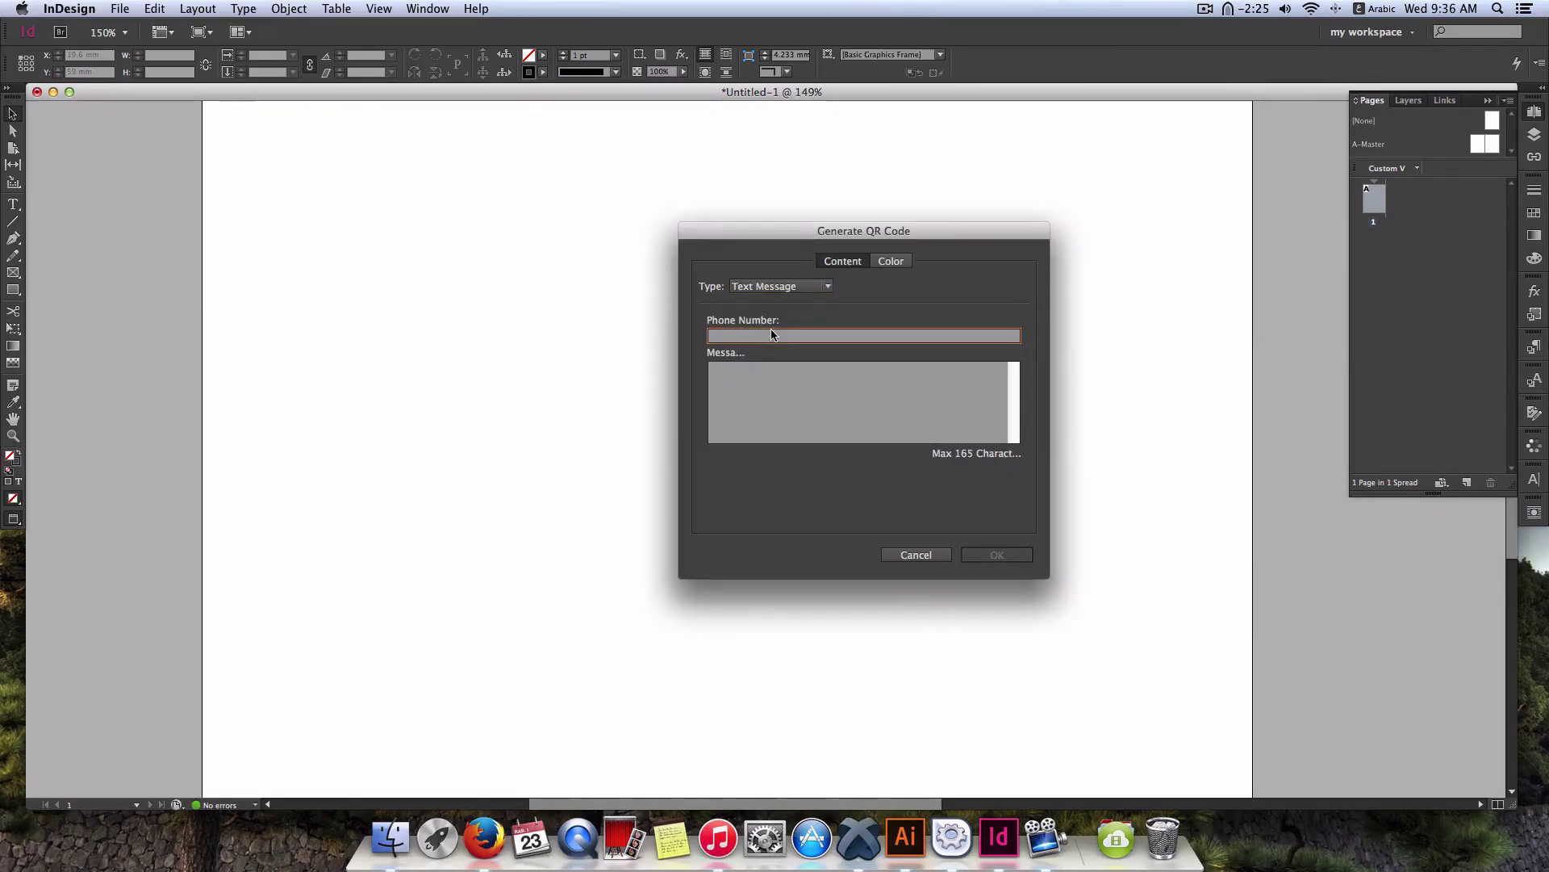
click(777, 397)
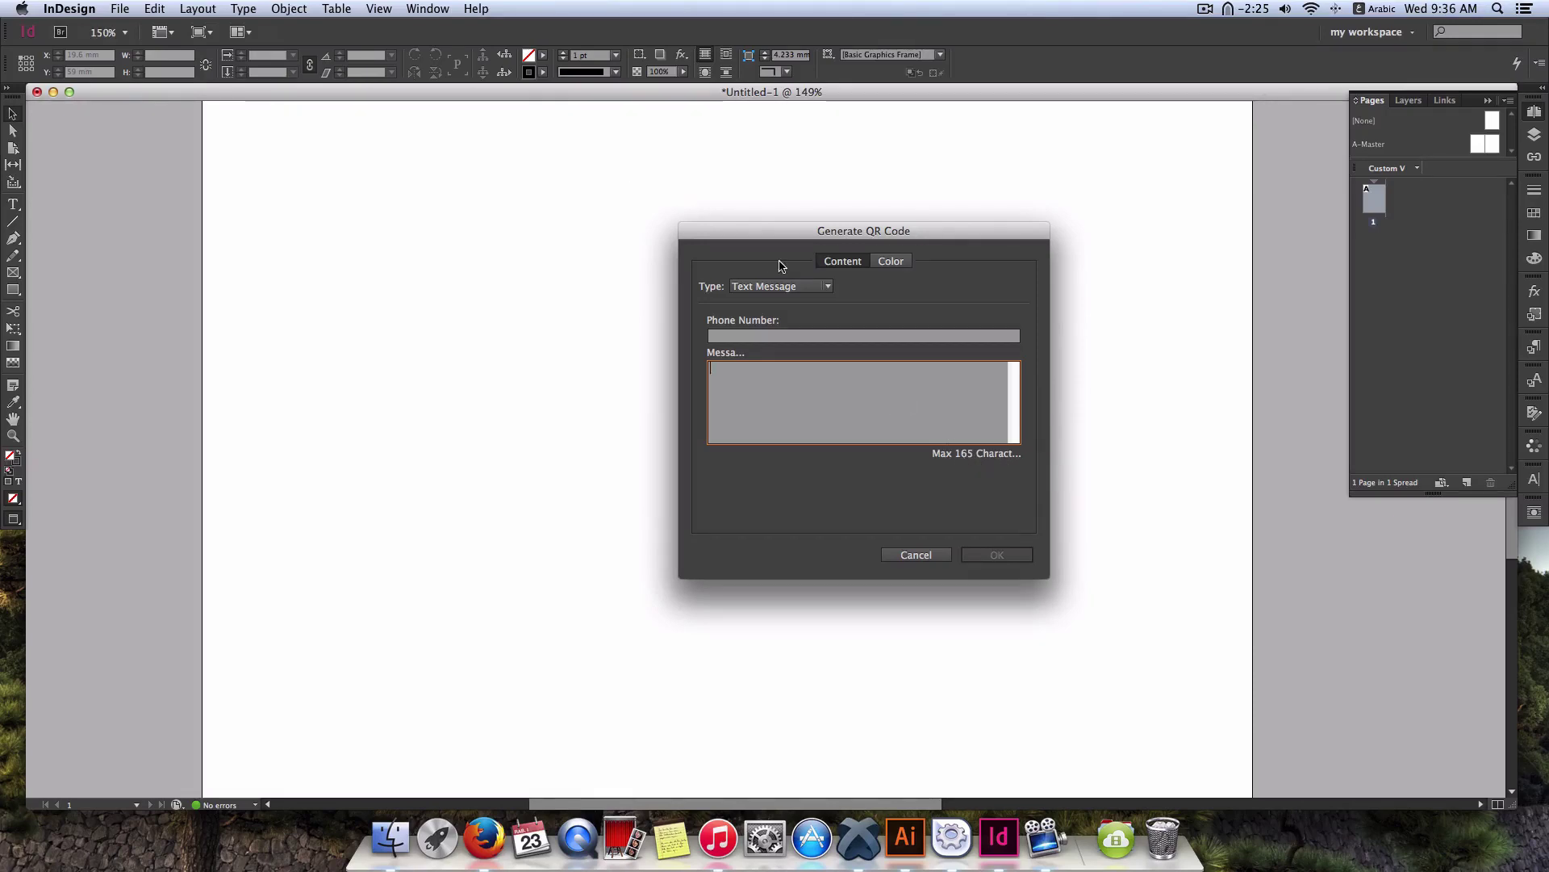
click(780, 286)
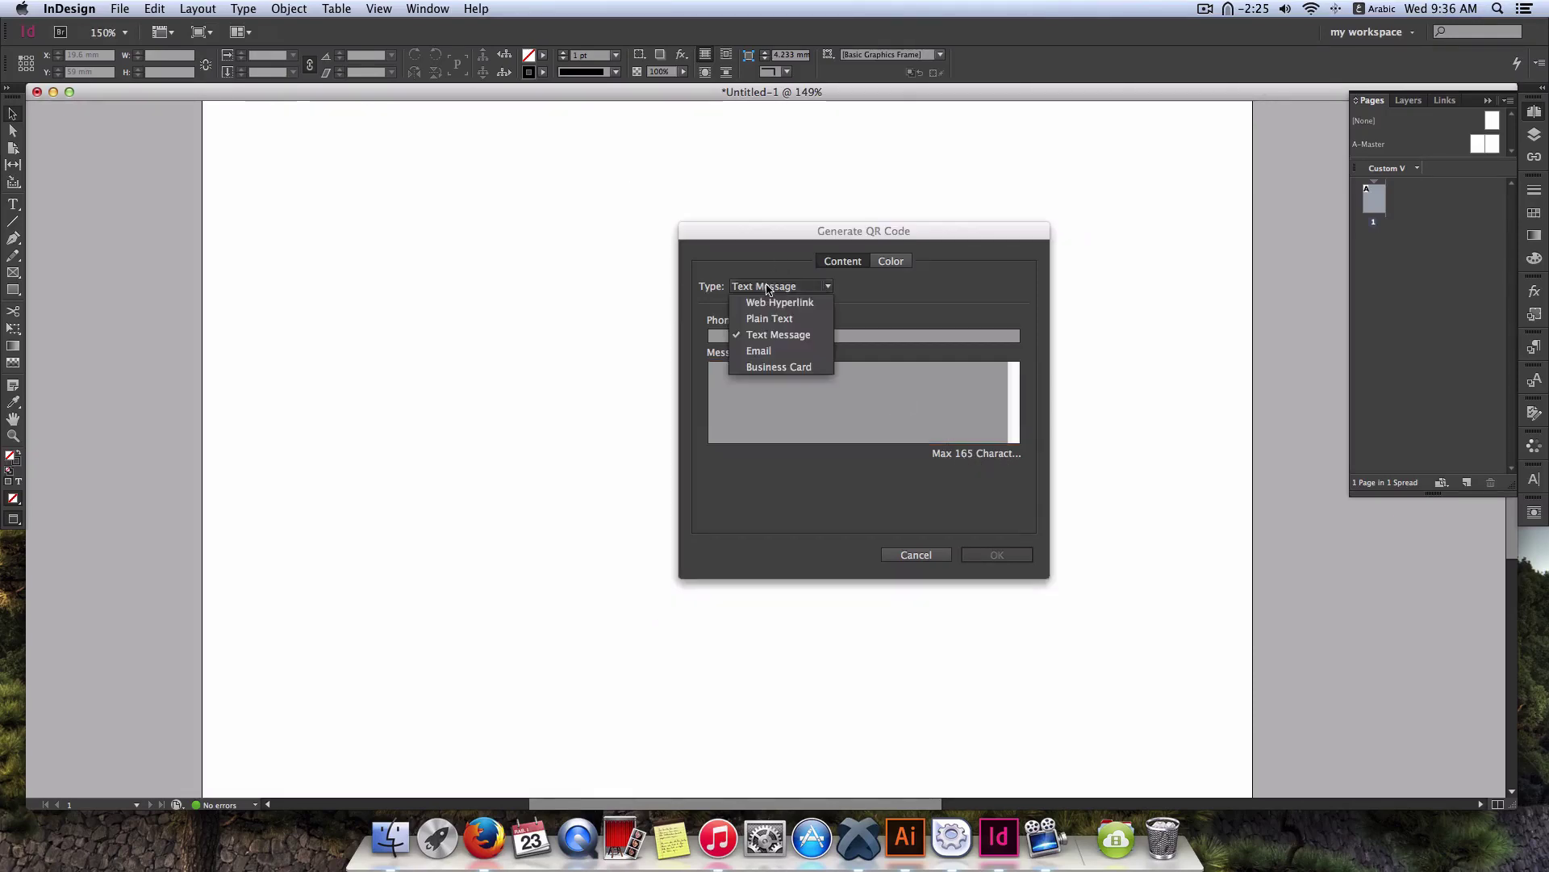
click(769, 353)
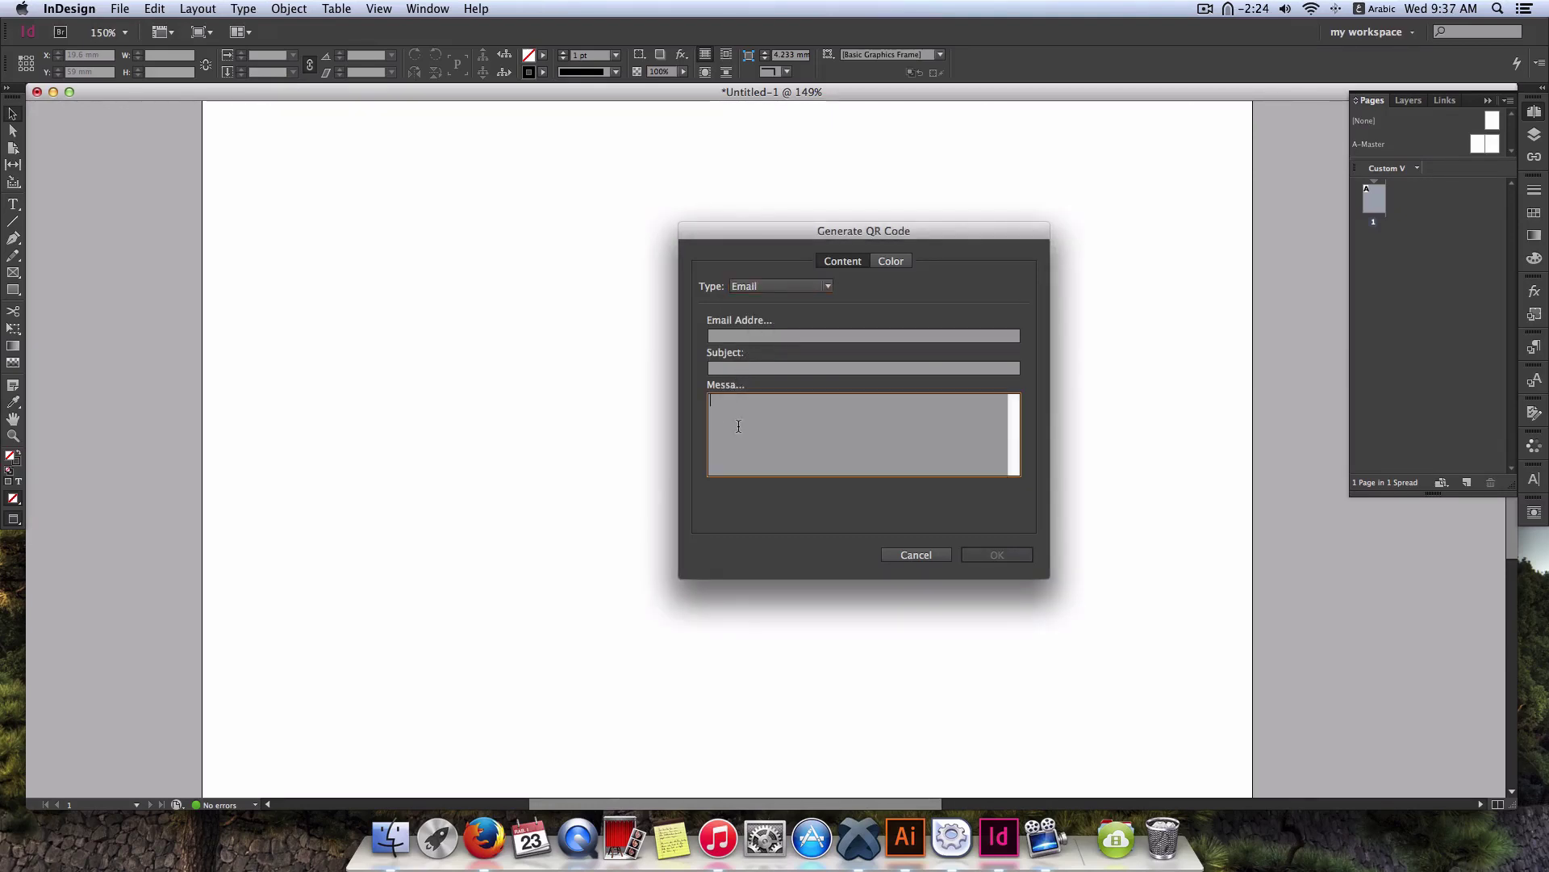
click(777, 287)
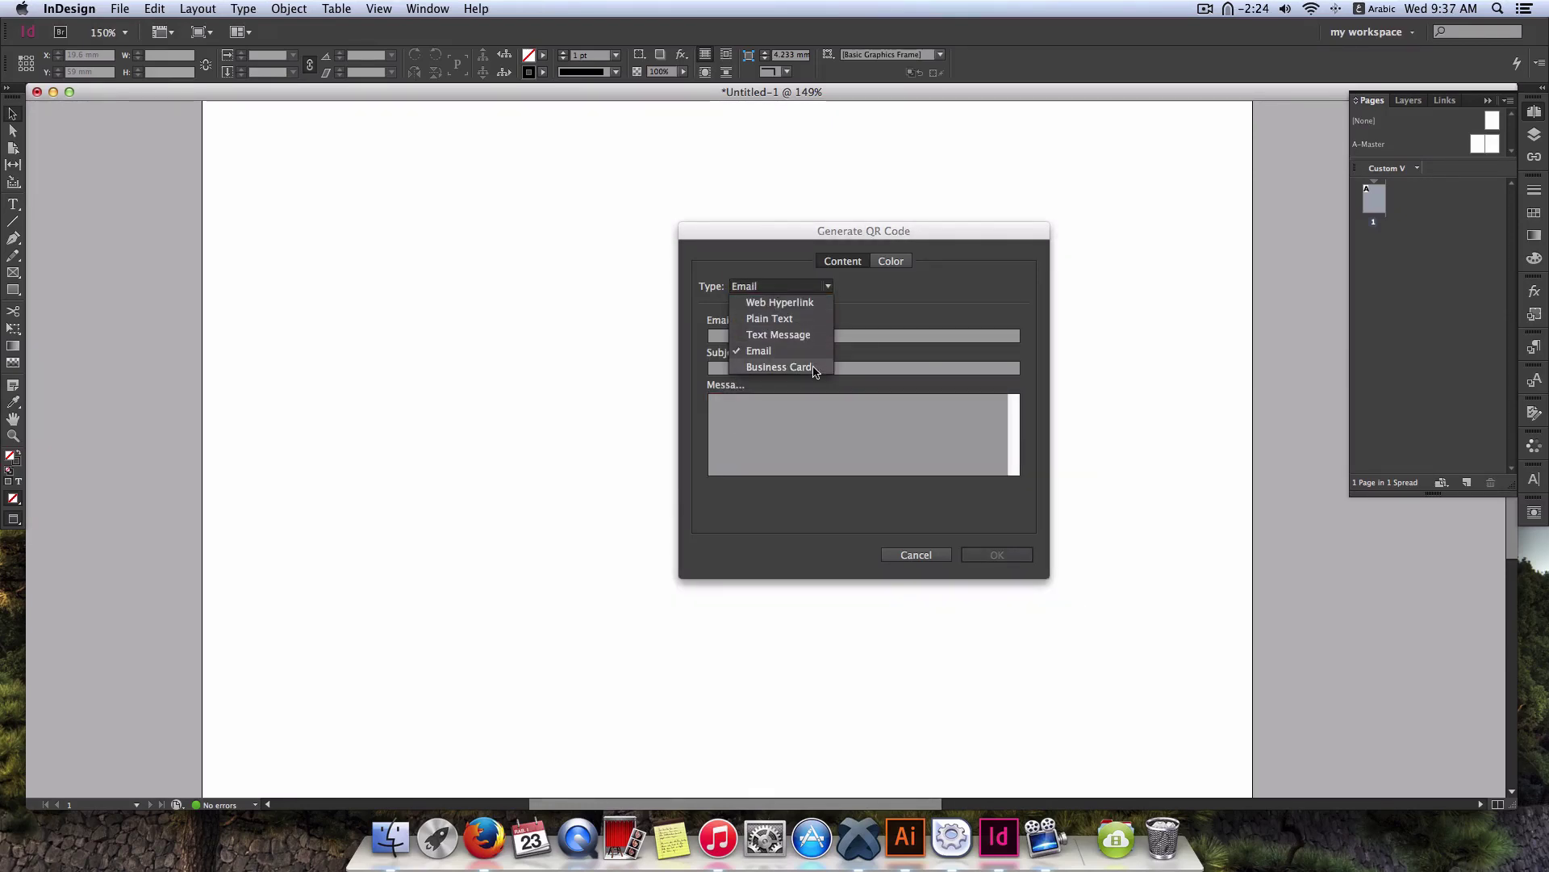
click(807, 368)
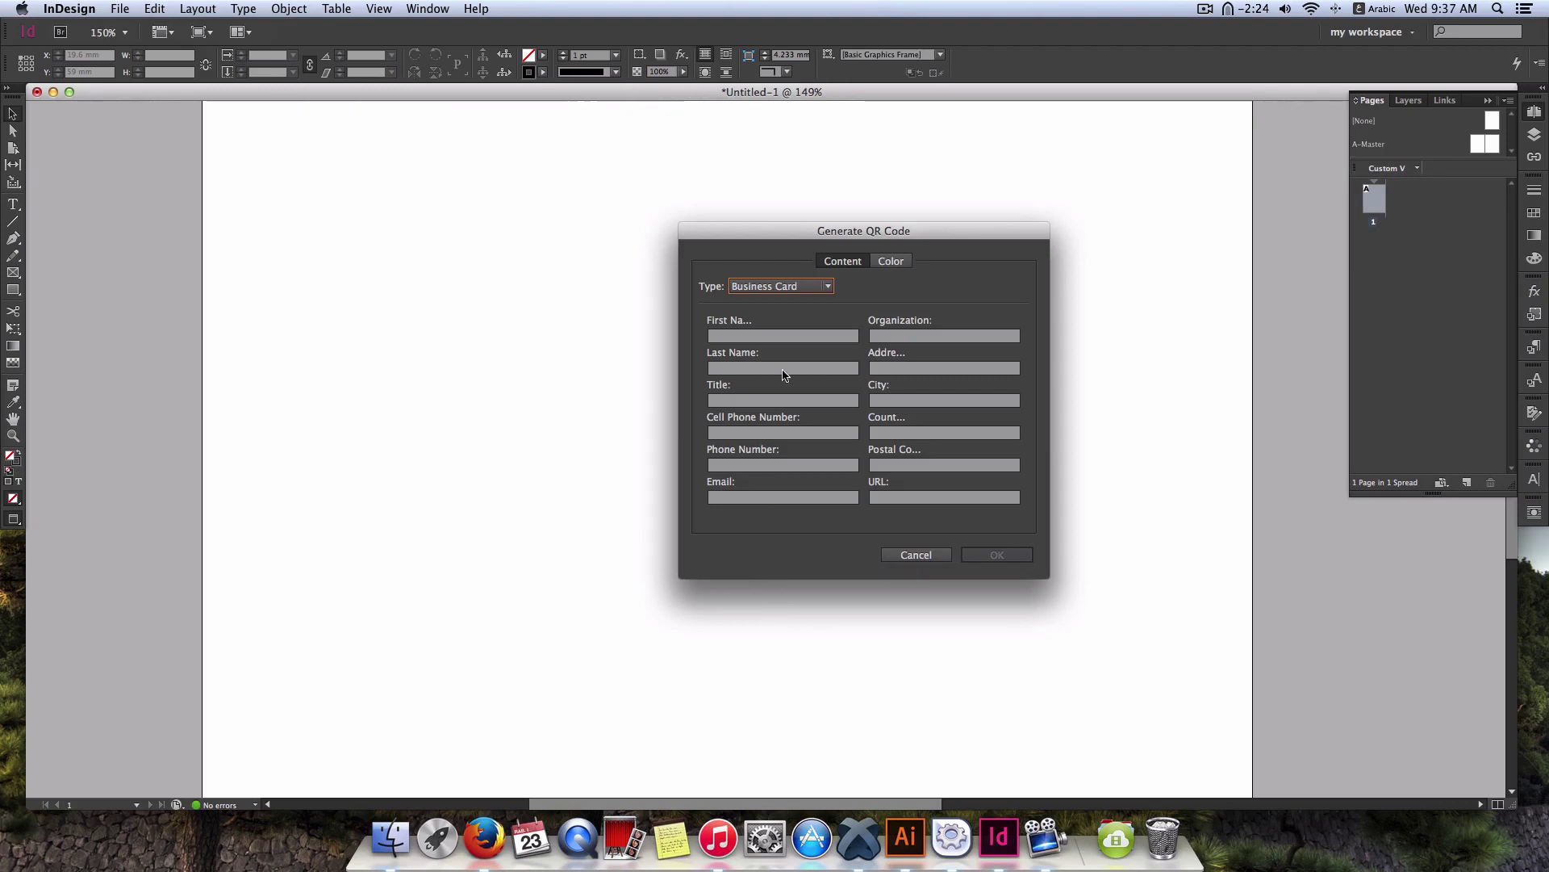
click(792, 289)
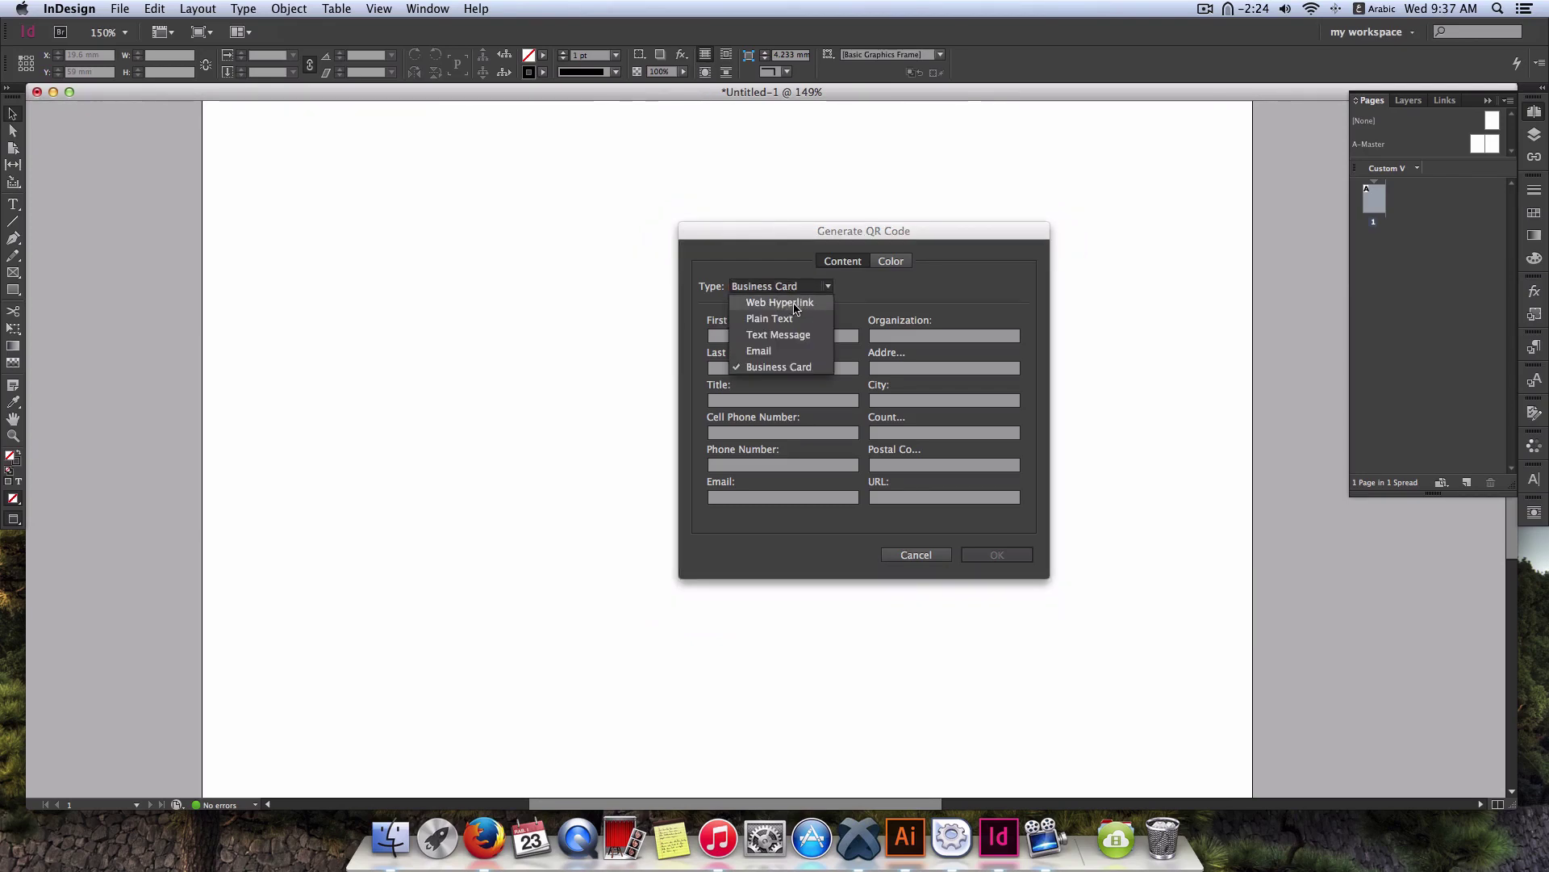
click(810, 303)
click(804, 349)
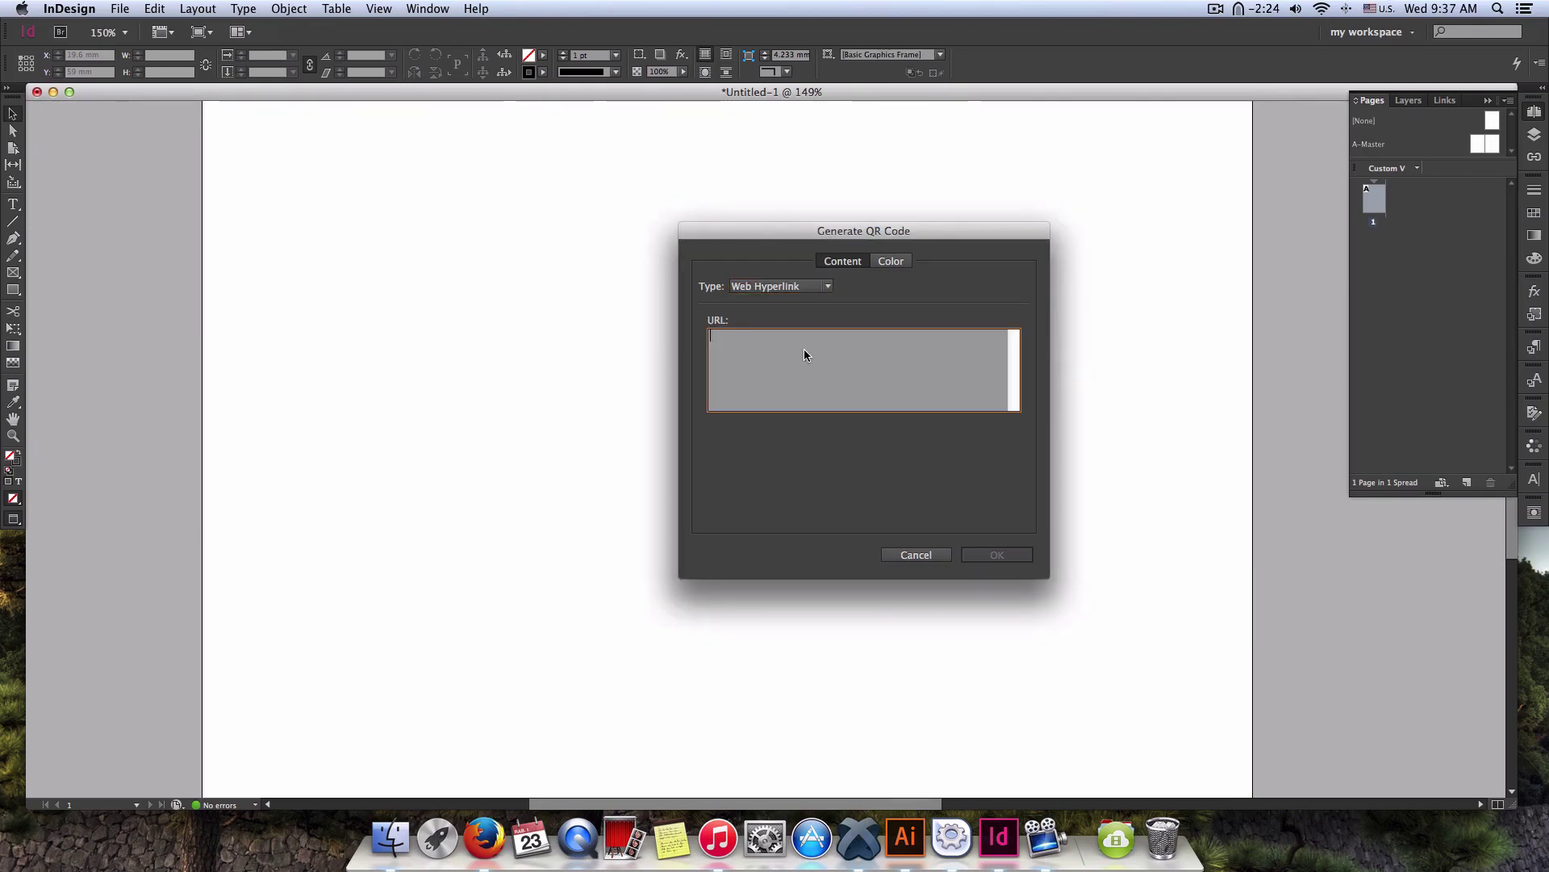
text(http://www.youtube.com/playlist?list=PLaZmqhK2ZJWWSEDWk-47iBAdYdZMOpkKC)
key(super+a)
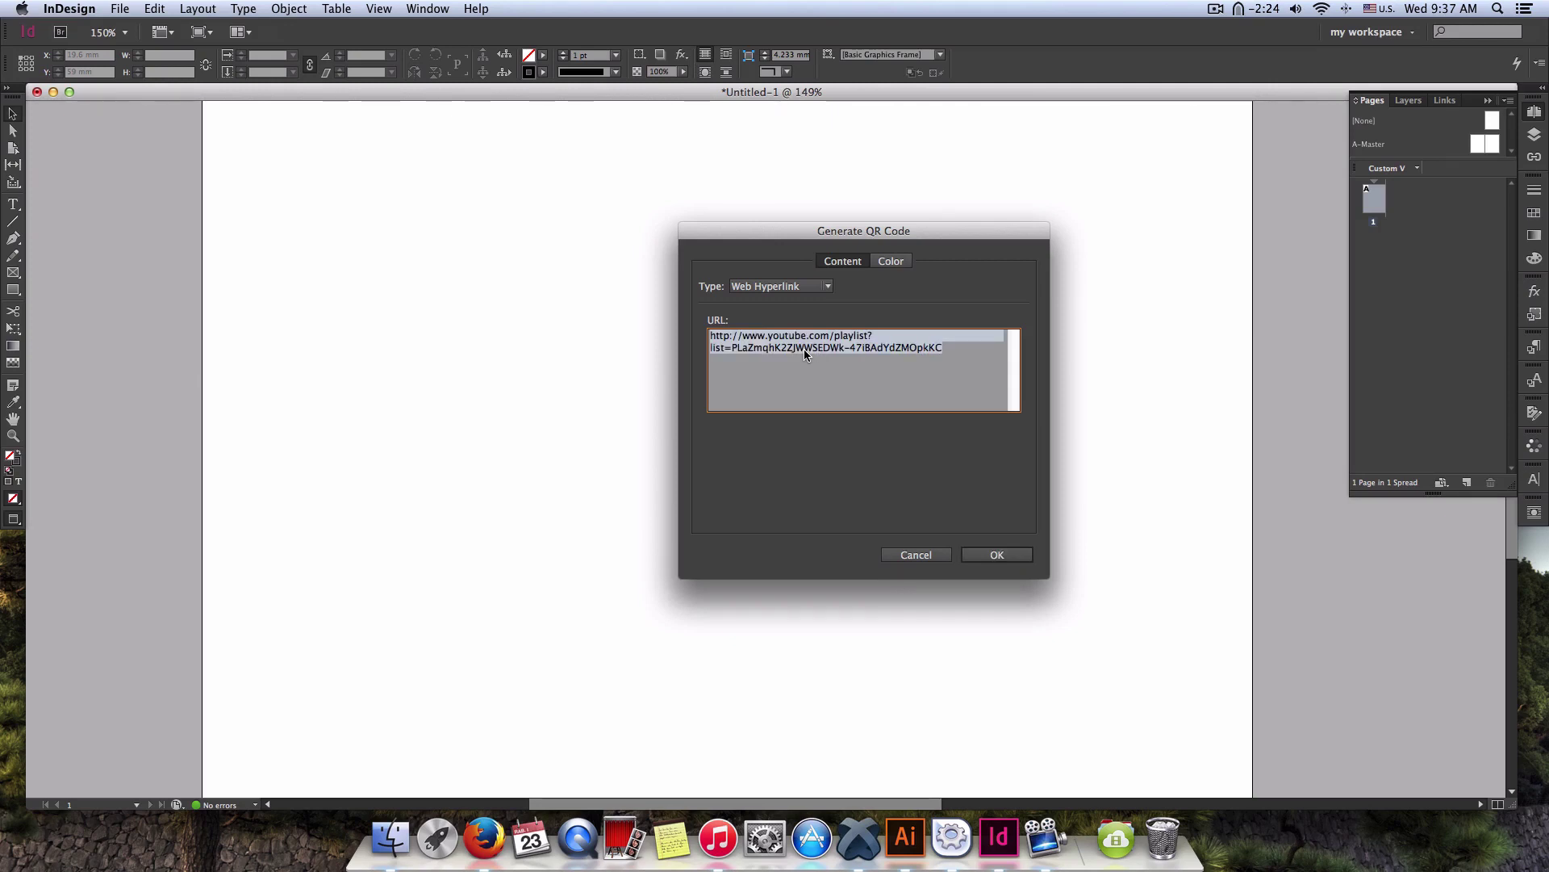
text(http://moobd3.net)
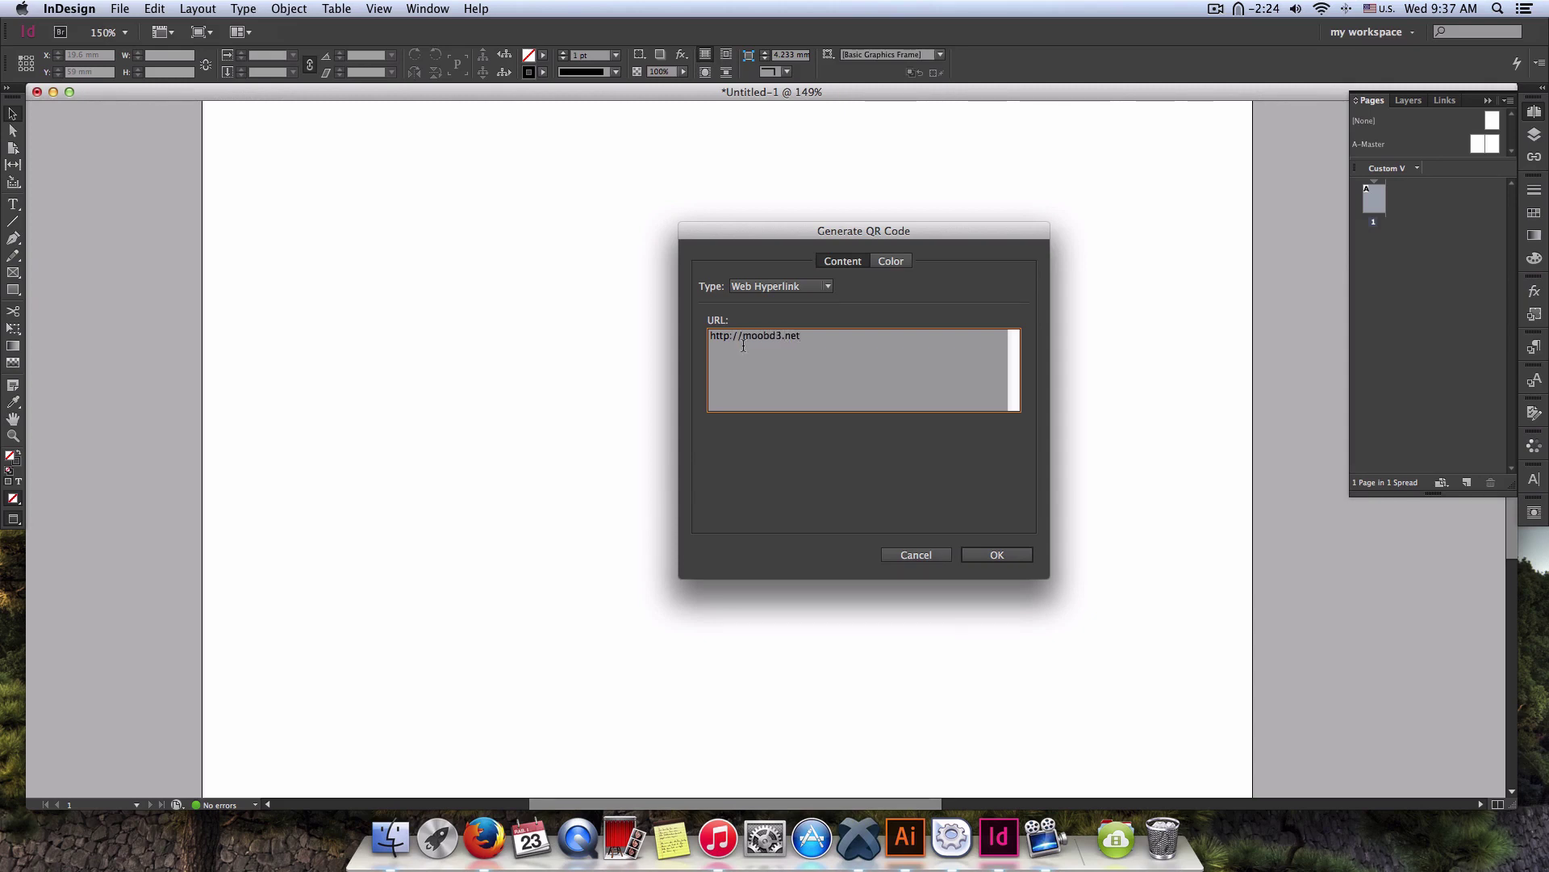
Add the Arabic line "لا تنسوا زيارتنا" above the web address in the QR code content.
click(709, 335)
key(Return)
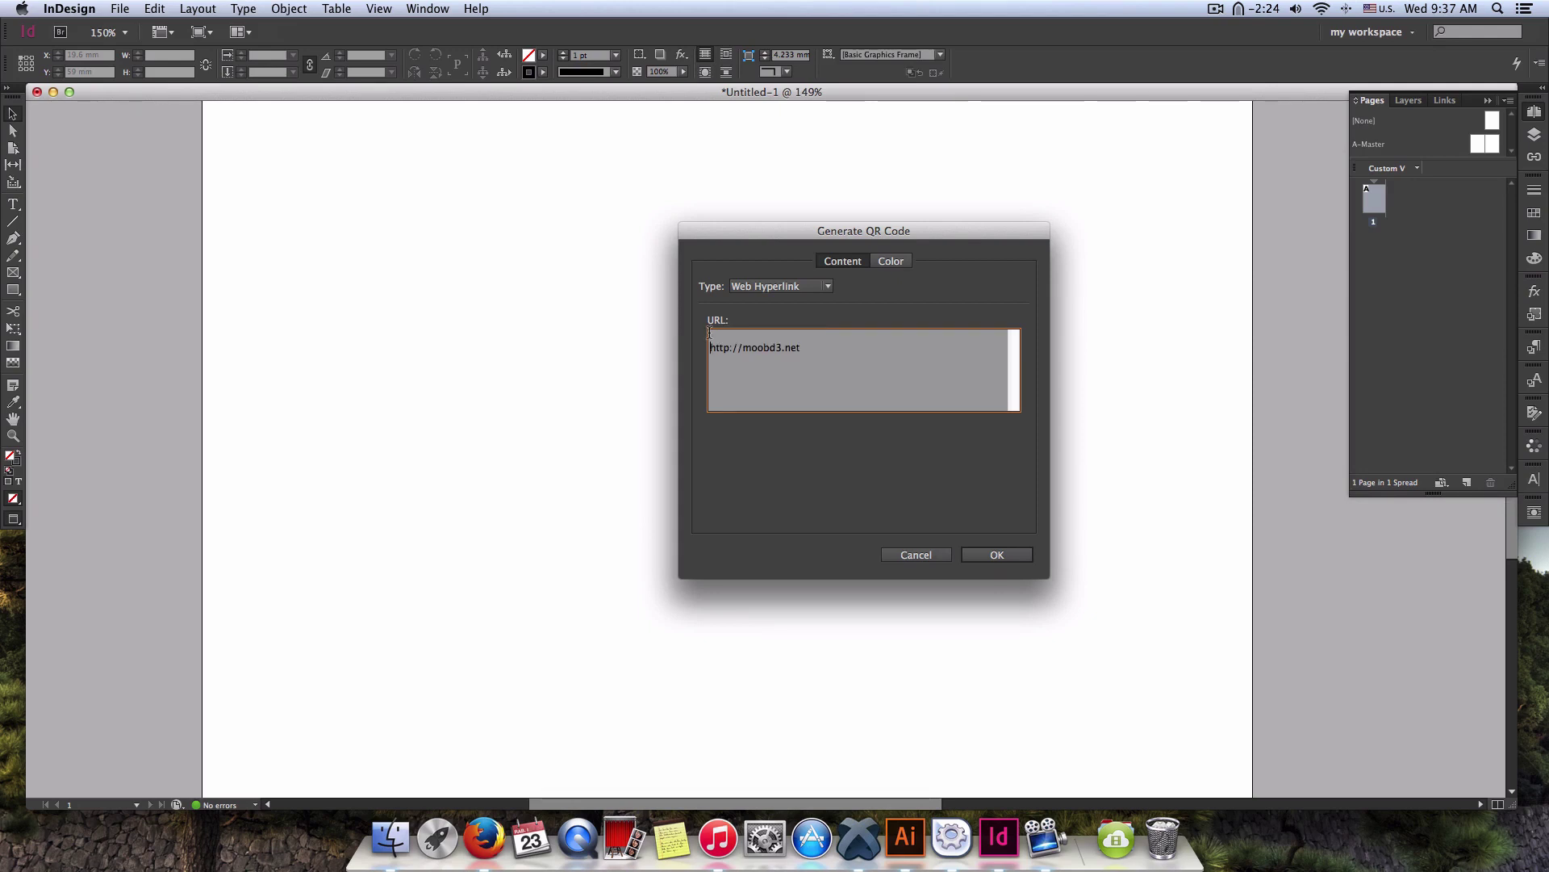
key(ctrl+space)
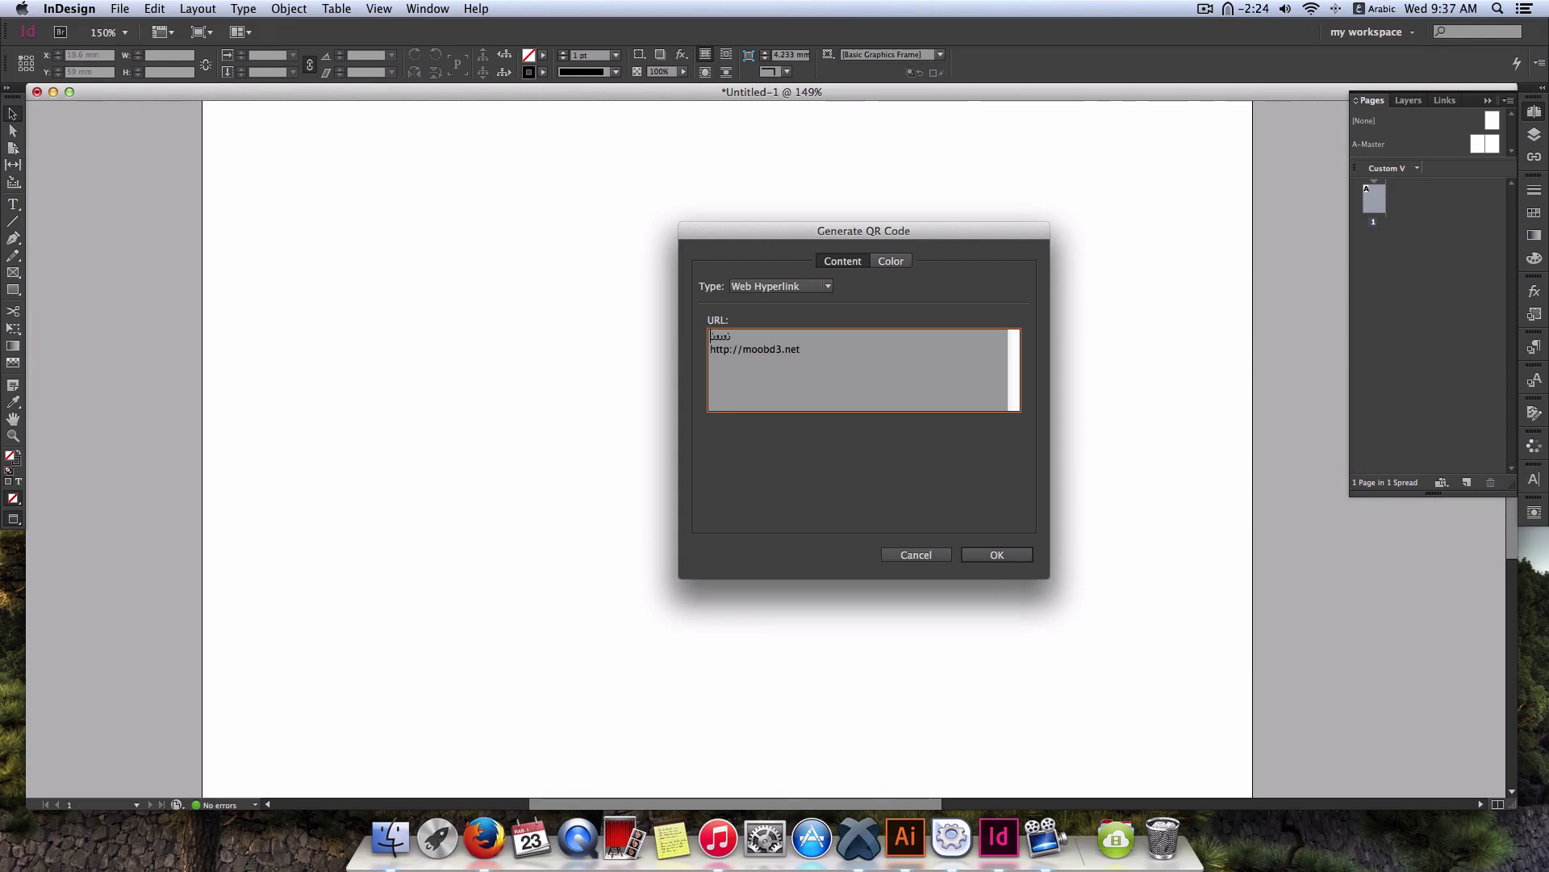
key(BackSpace)
key(BackSpace)
key(BackSpace)
text(لا تنسوا زيارتنا)
Colour the QR code C=100 M=0 Y=0 K=0 and place it mid-page in a frame about 38.6 by 33.8 mm.
click(890, 260)
click(802, 341)
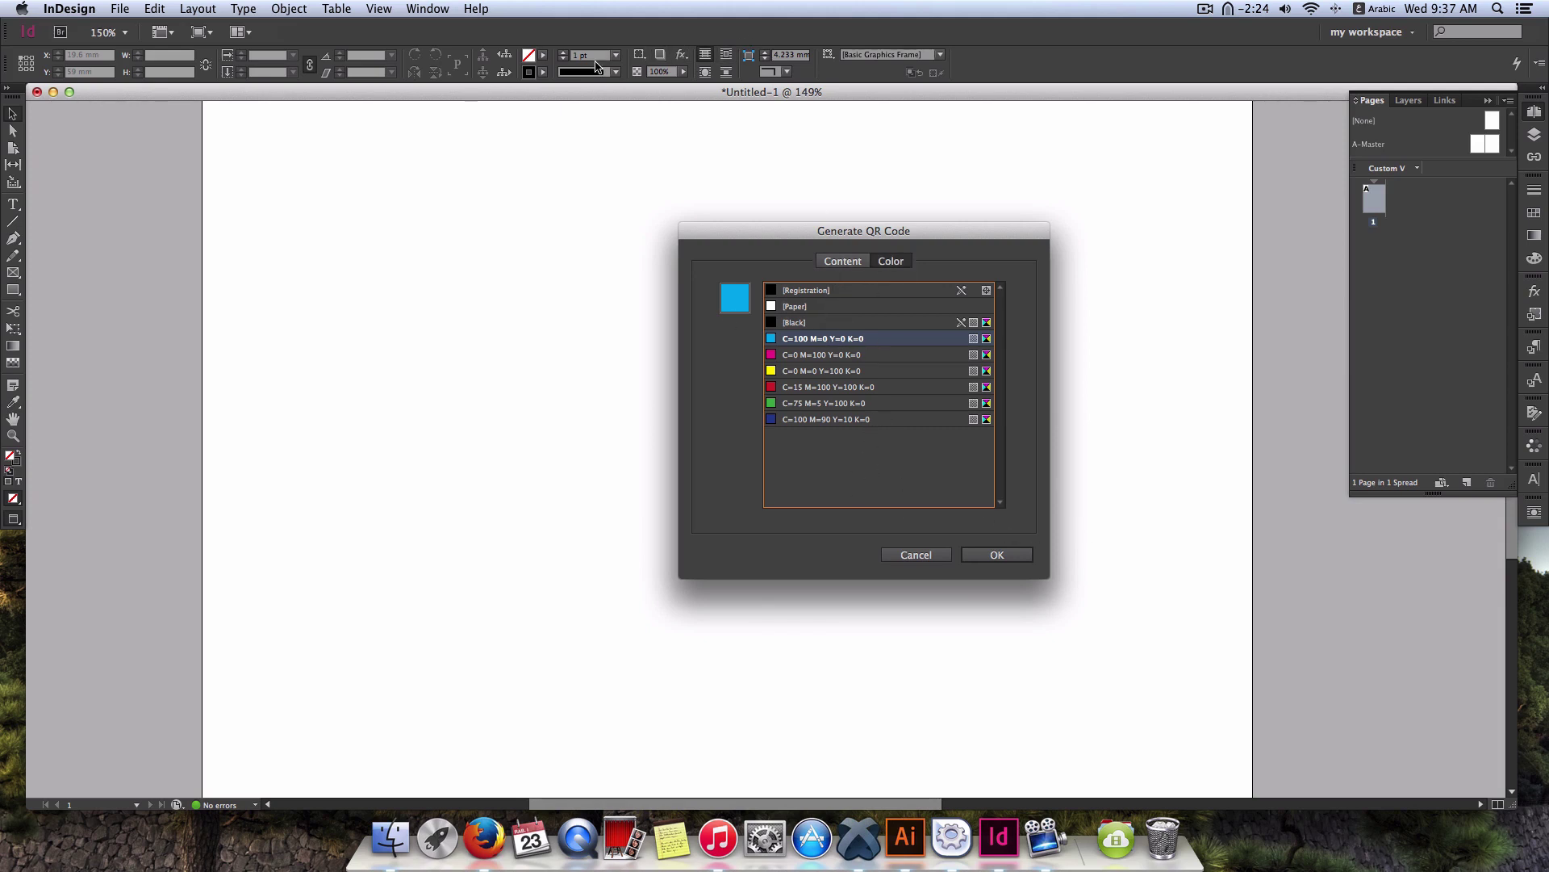
click(973, 552)
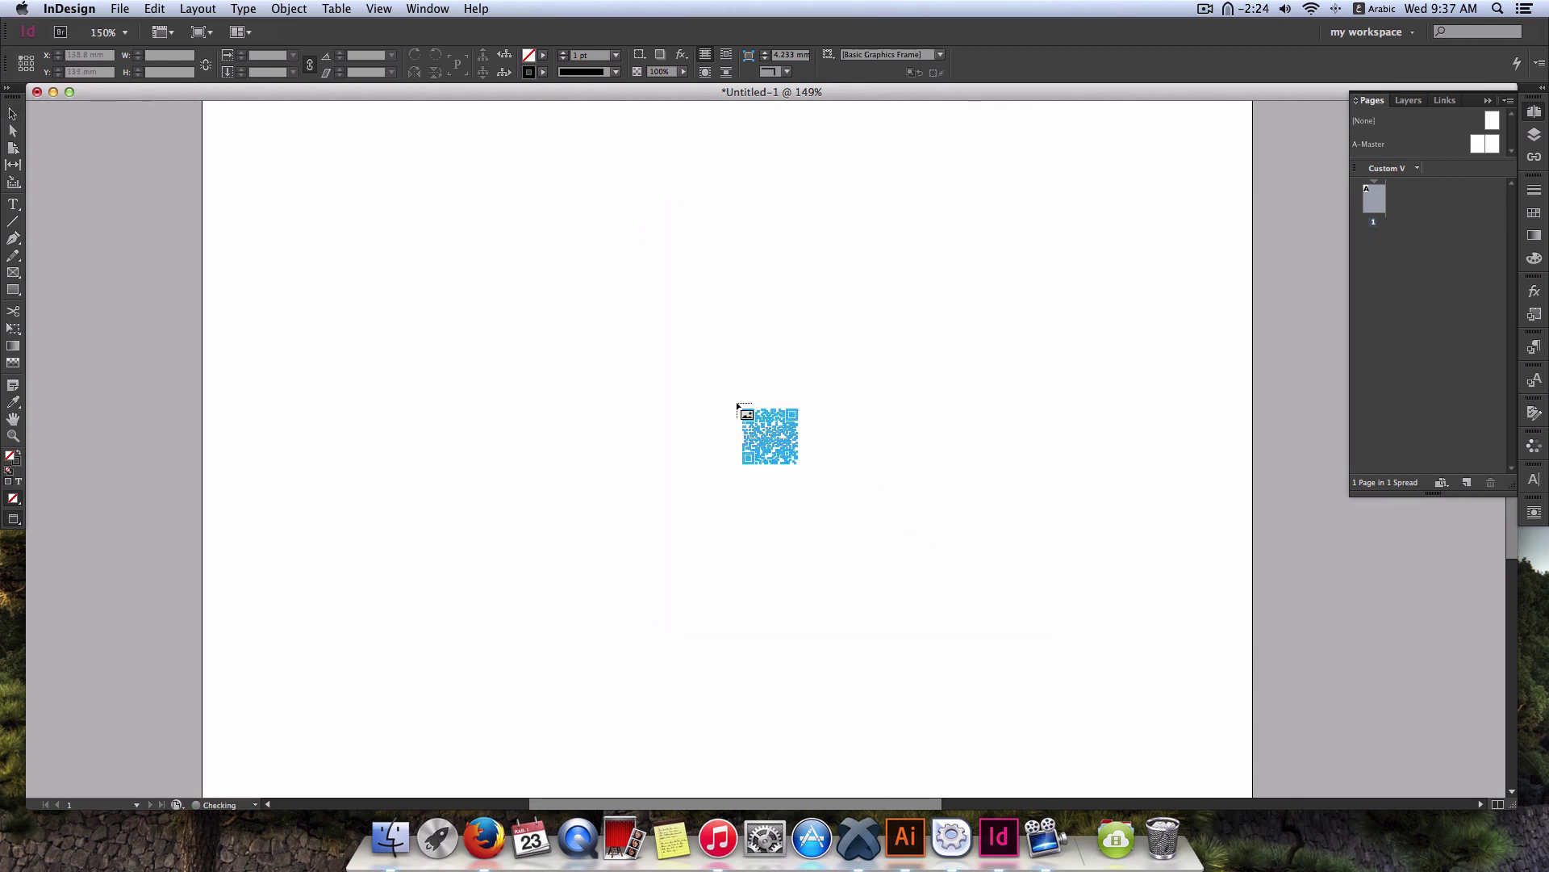
drag(609, 336, 796, 495)
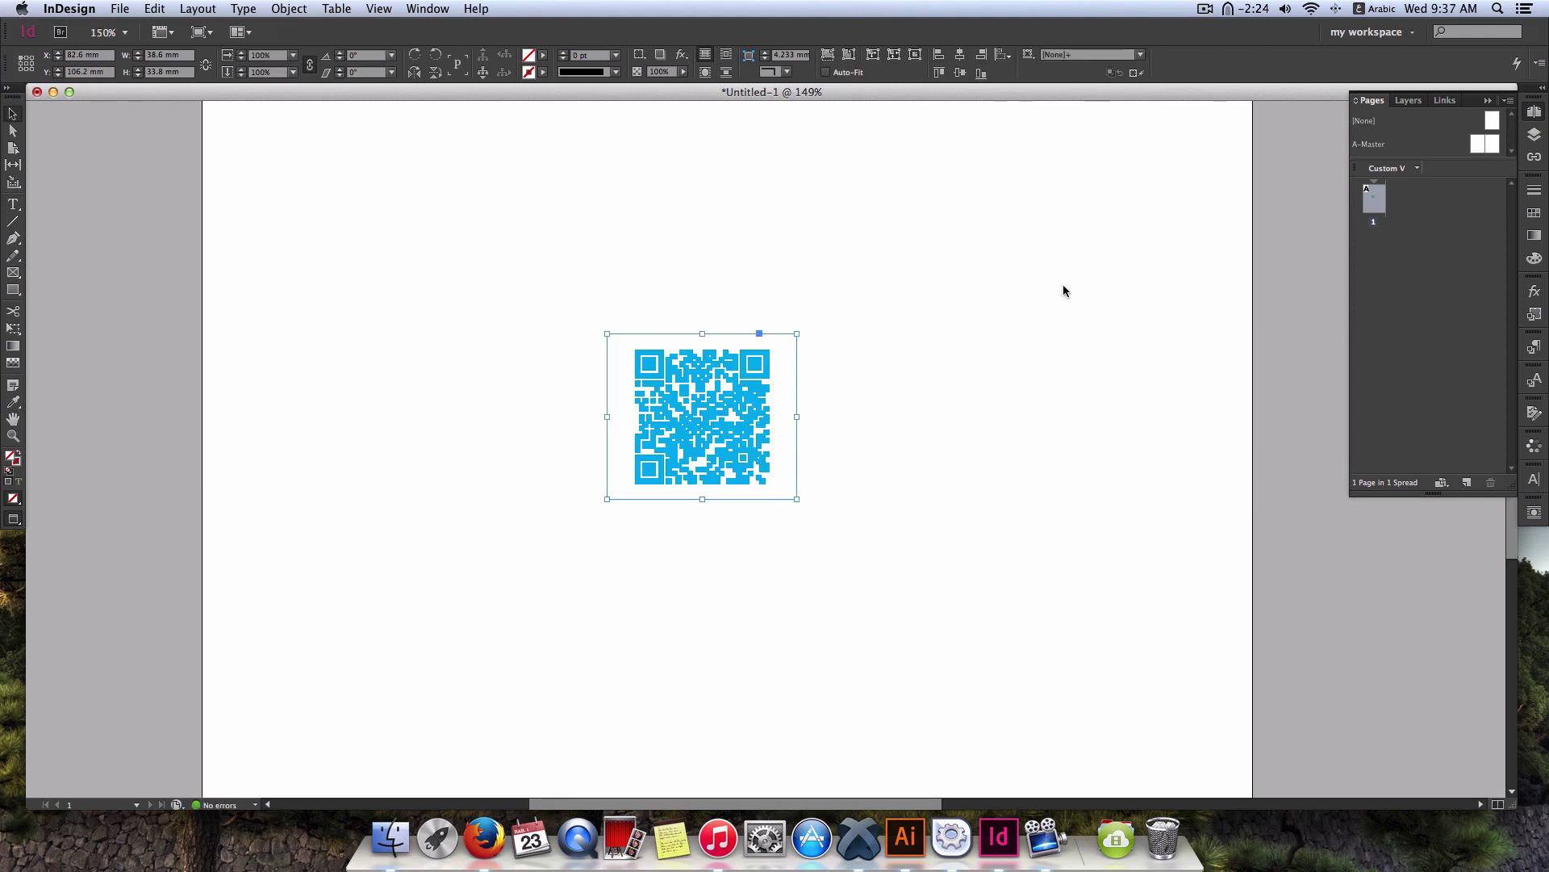
click(1024, 302)
Try refitting and shifting the QR code graphic inside its frame, undoing each change.
click(730, 395)
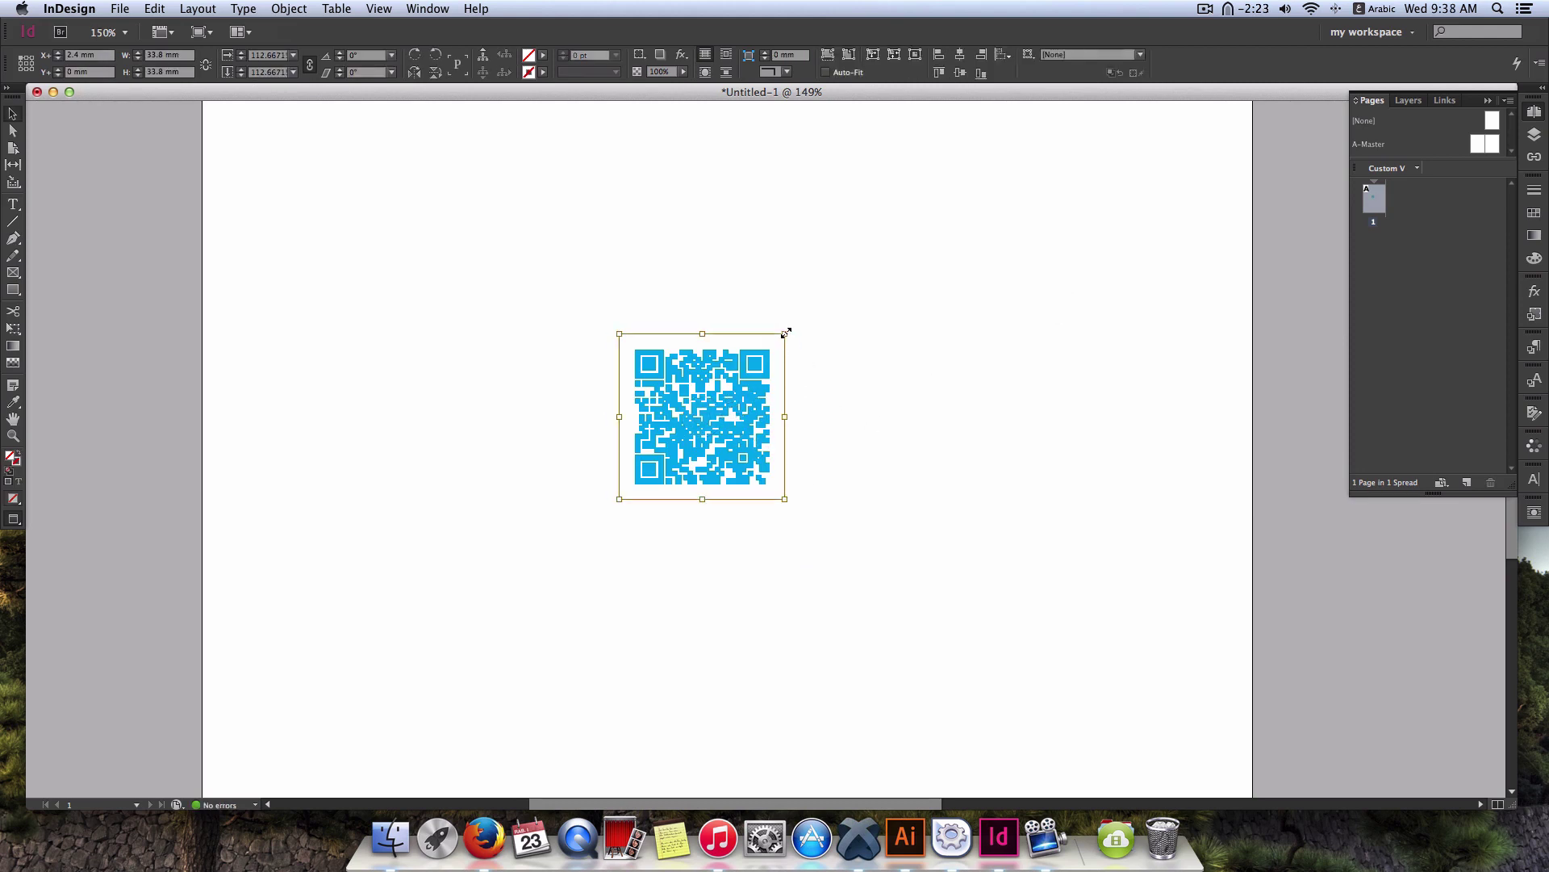
key(super+alt+shift+c)
click(913, 307)
key(super+z)
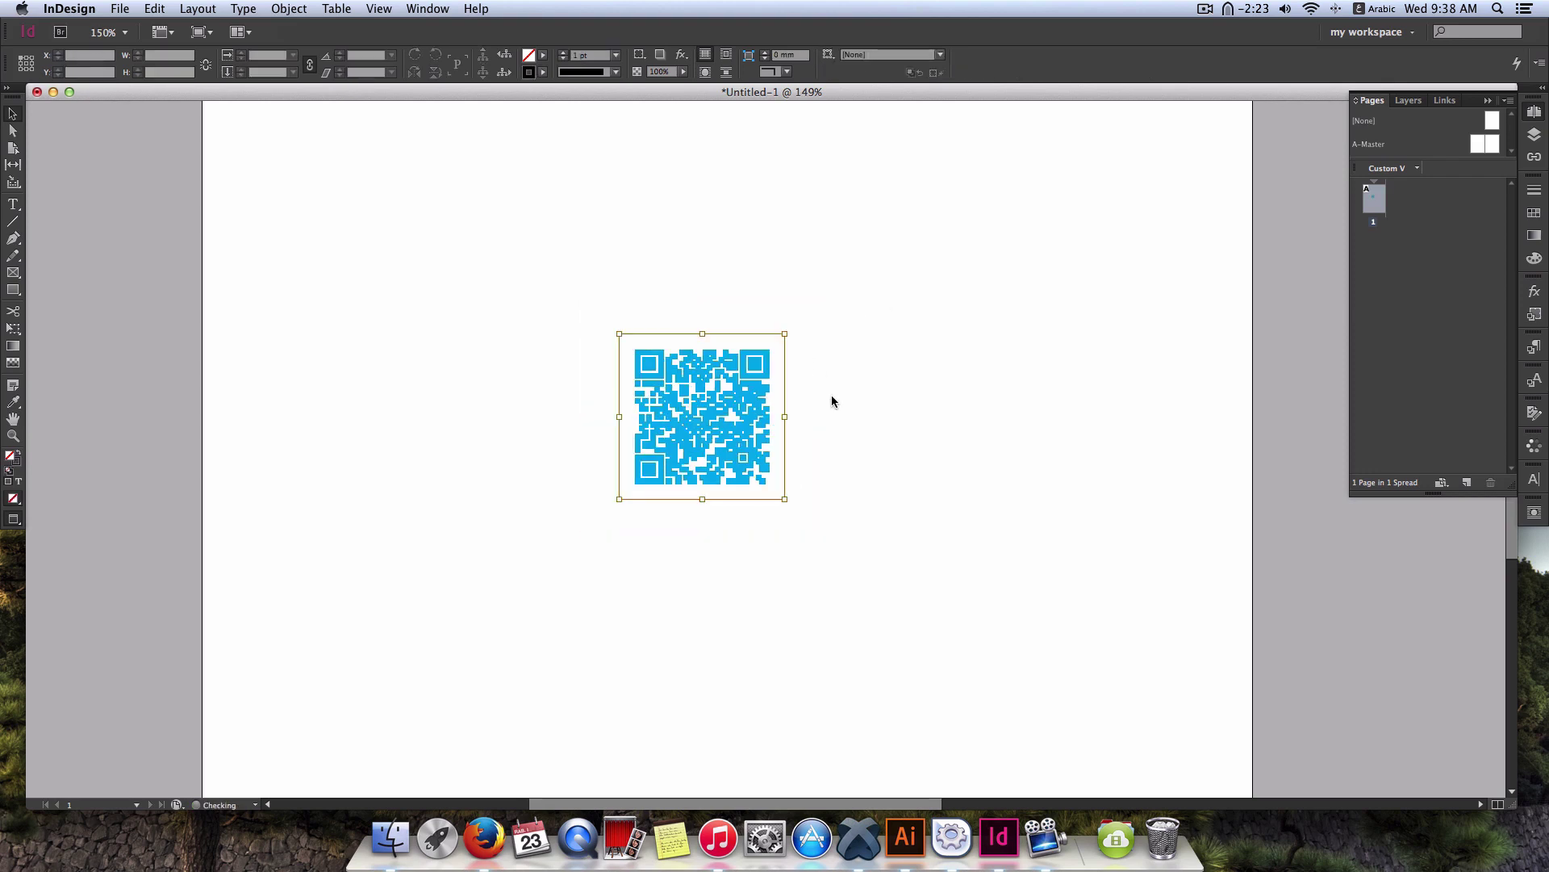
click(753, 360)
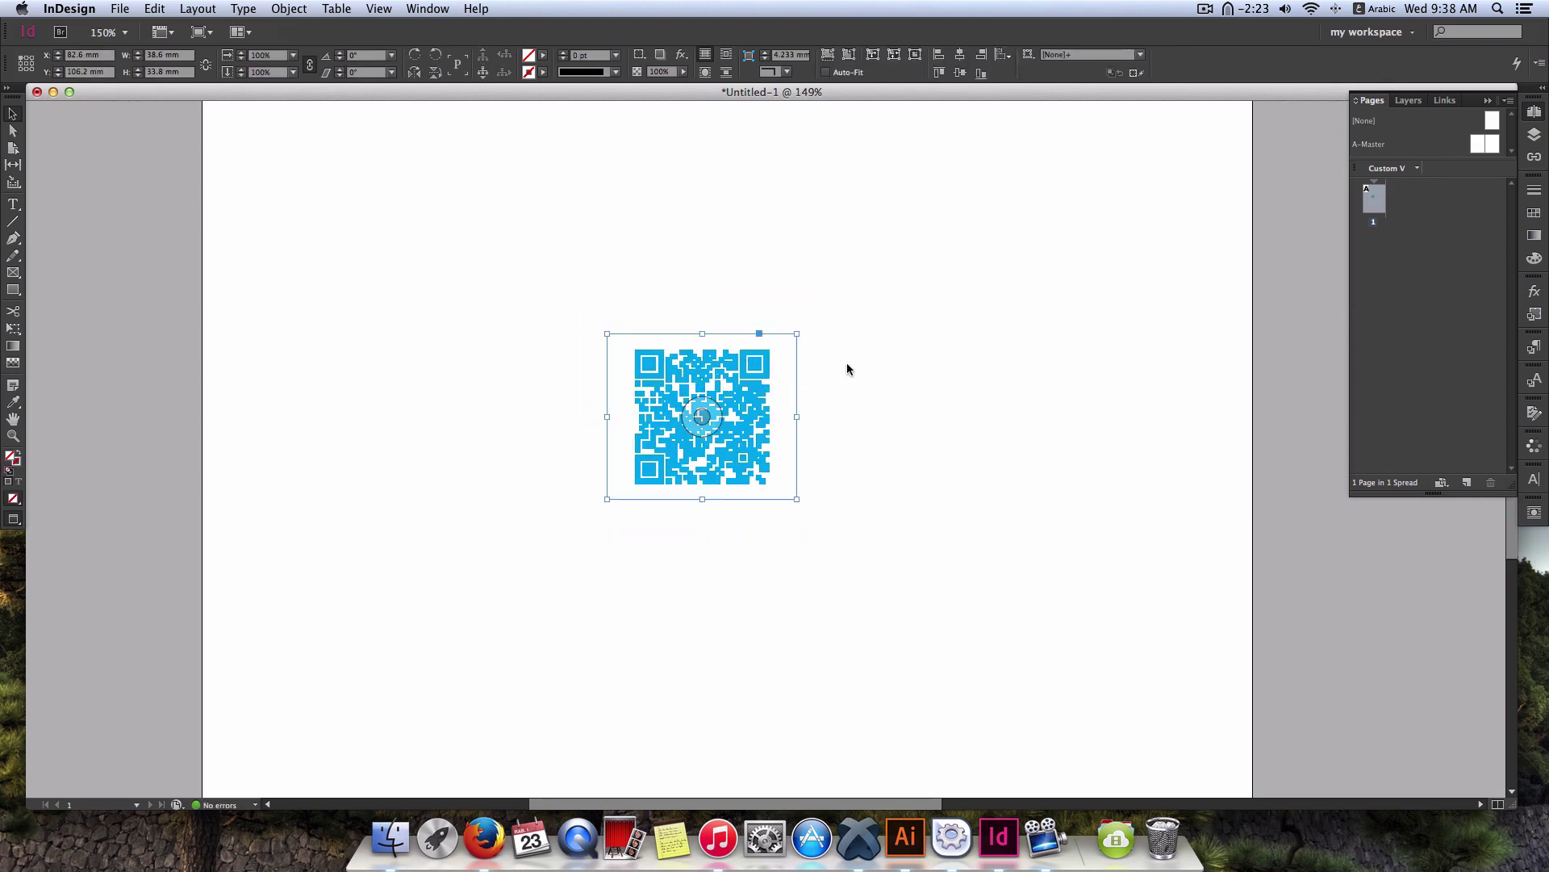
click(702, 415)
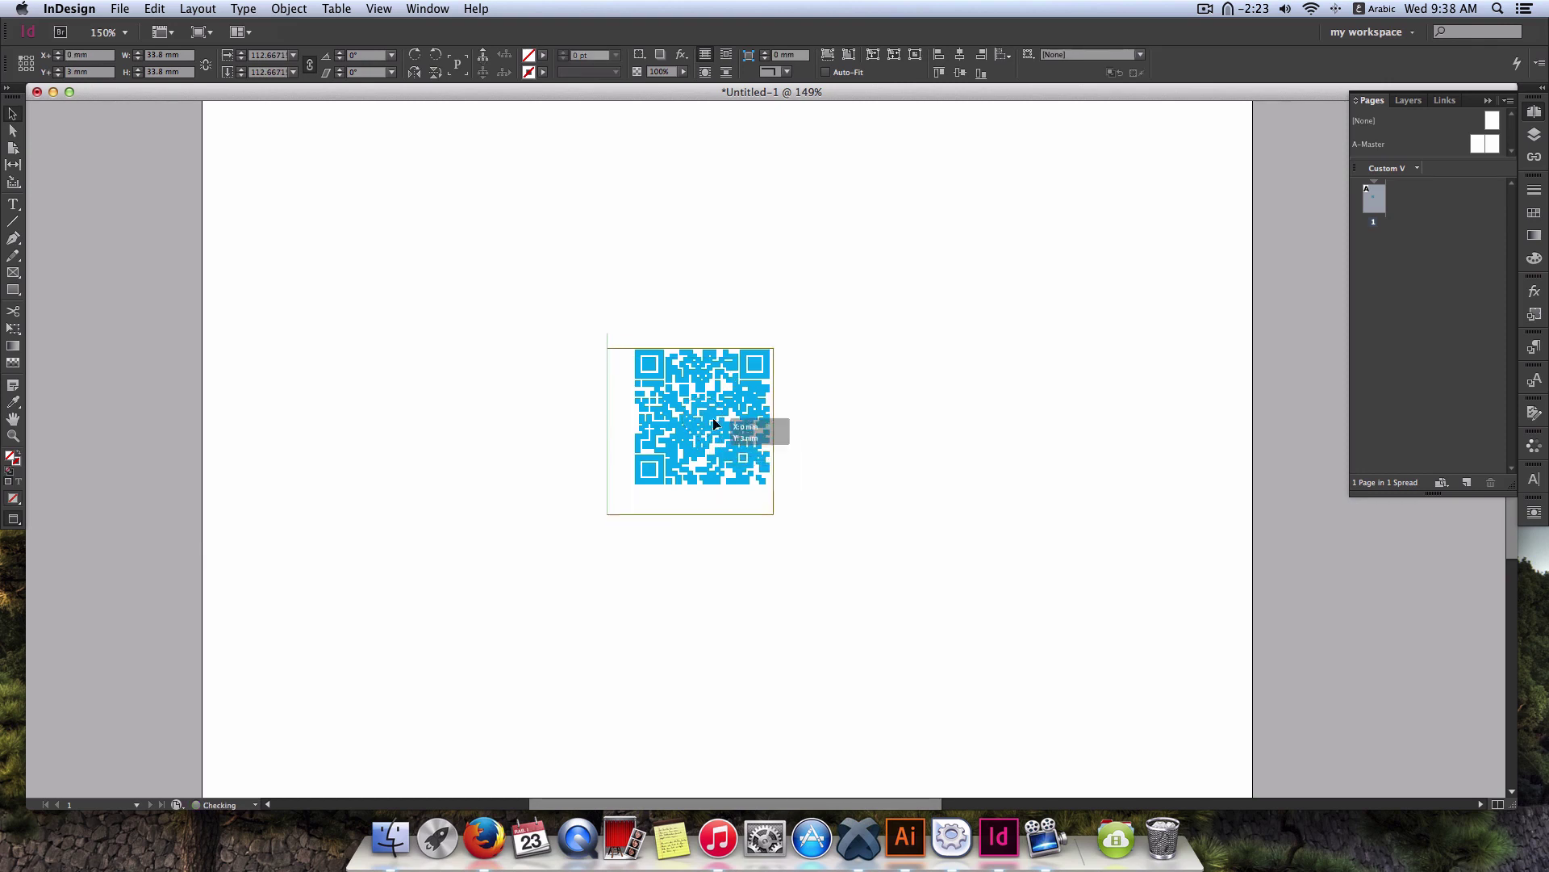
key(super+alt+c)
click(901, 395)
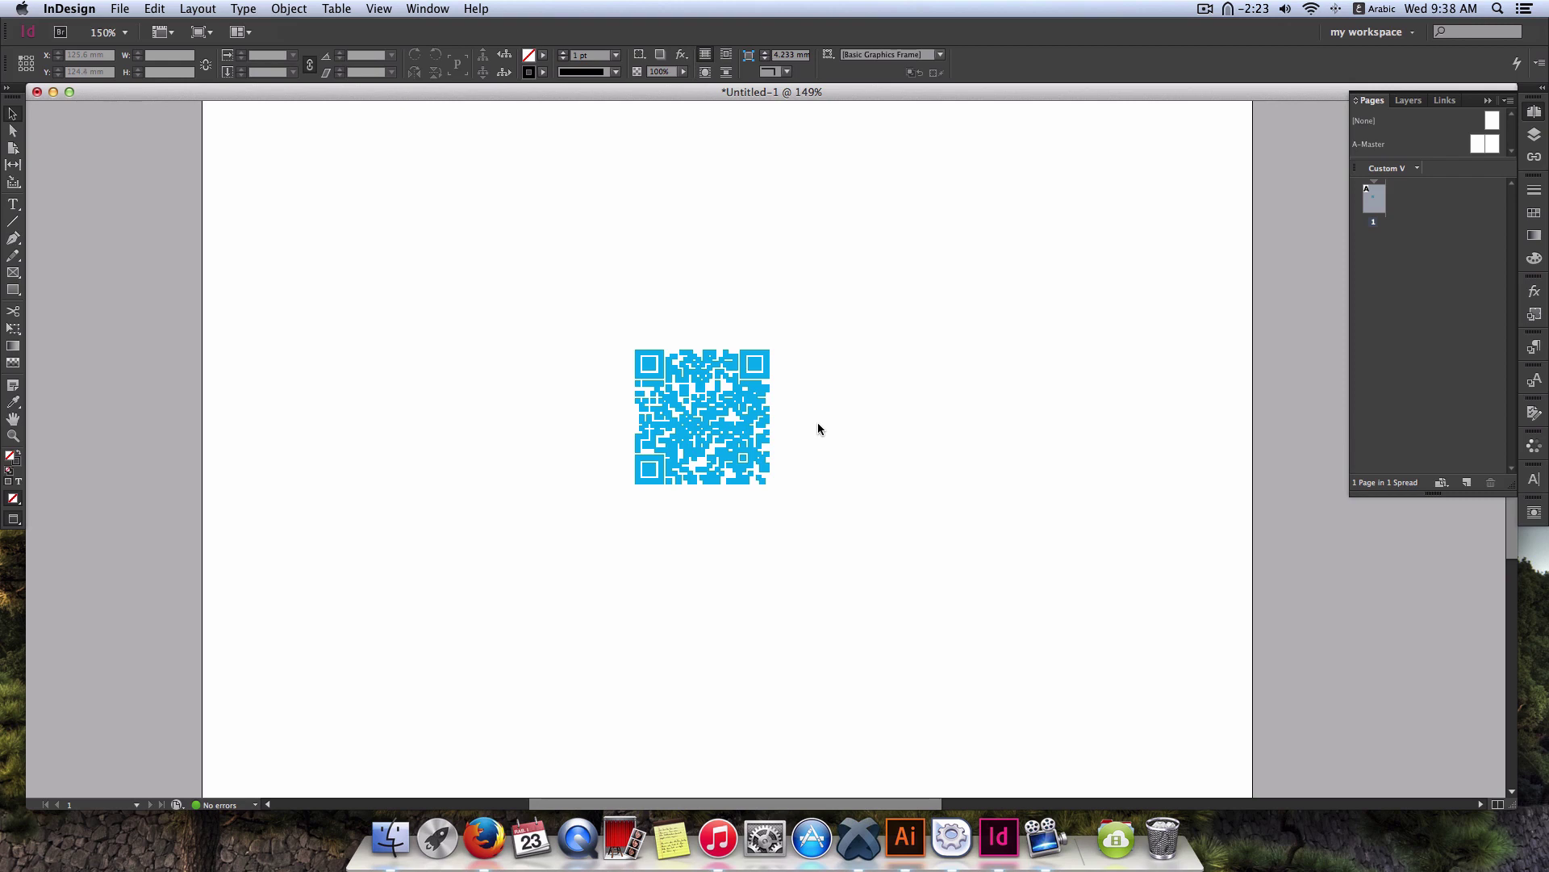
key(super+z)
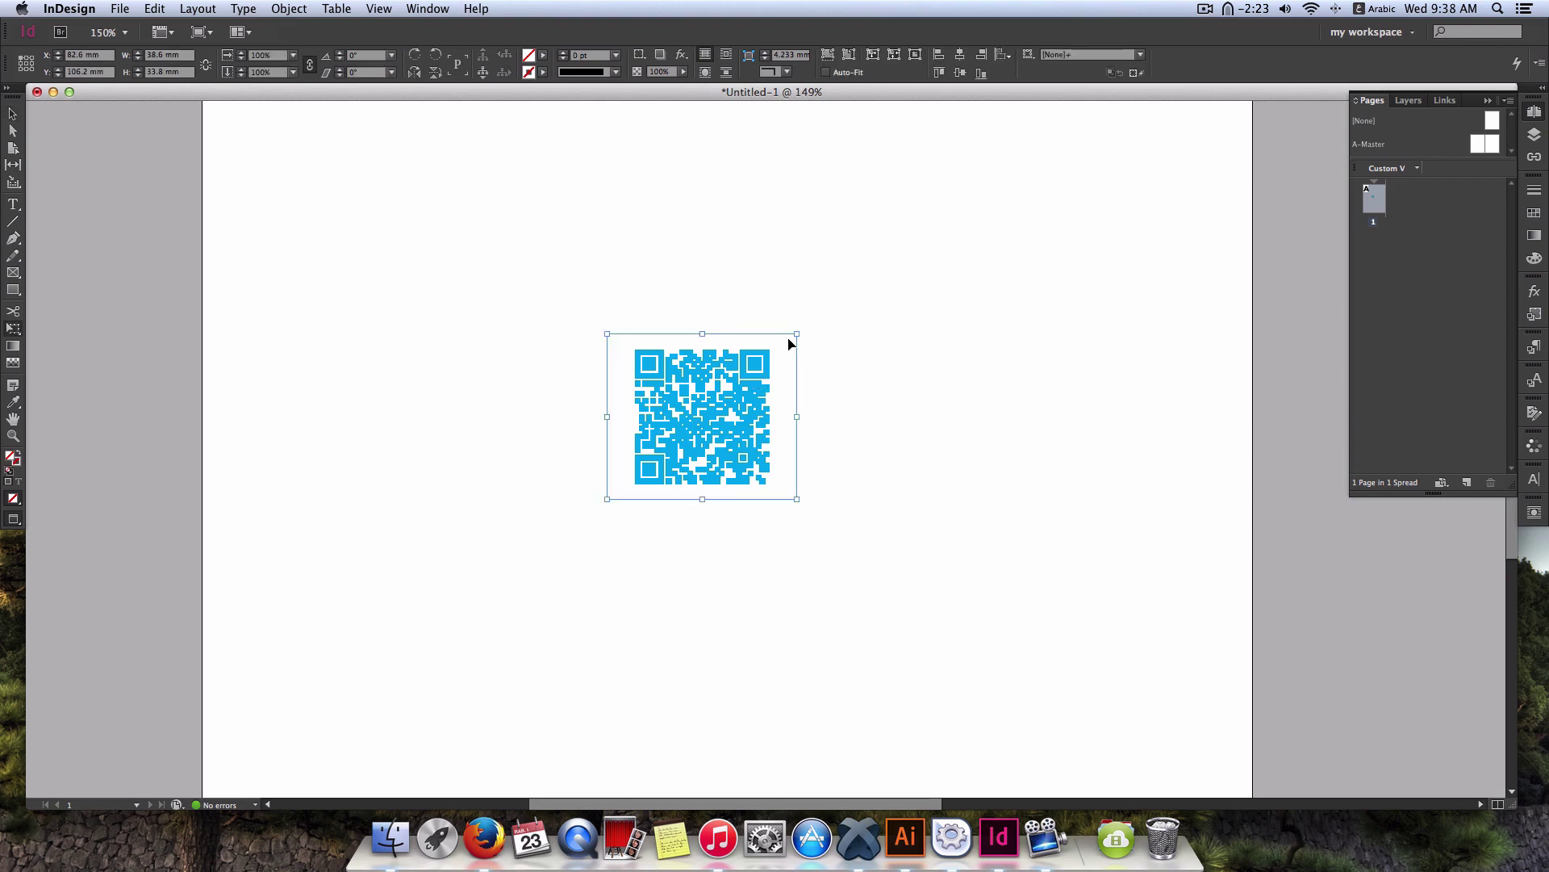
Try enlarging the QR code from its upper-right corner twice, undoing each resize.
drag(798, 334, 949, 261)
key(super+z)
drag(796, 335, 926, 304)
key(super+z)
click(902, 371)
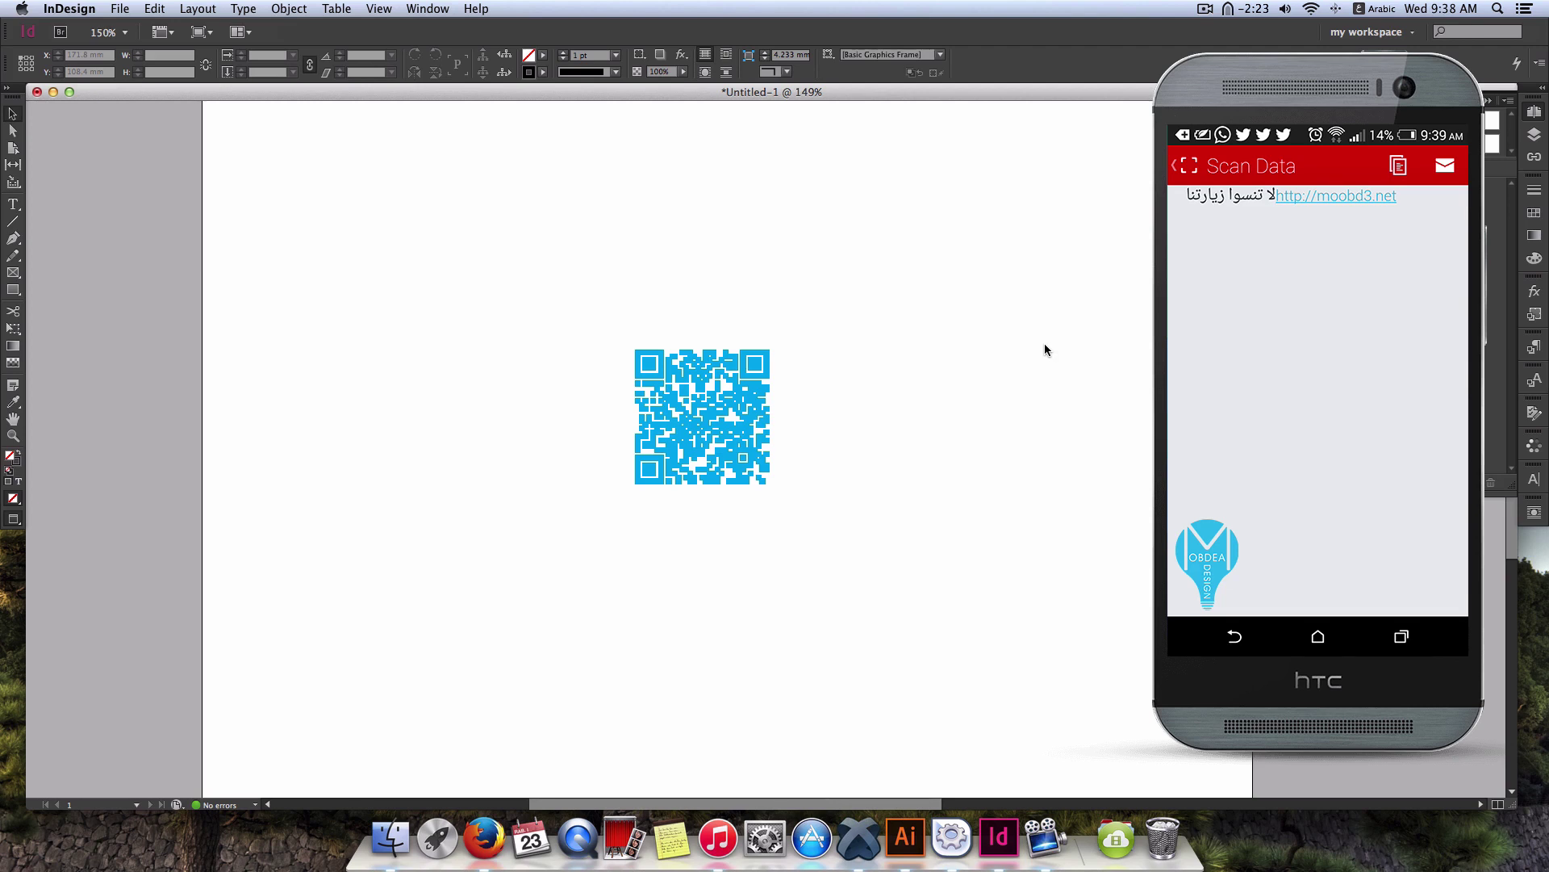
Move the cyan QR code to the page's right edge, at about X 175.4 mm and Y 77.4 mm, and deselect it.
mouse_move(729, 474)
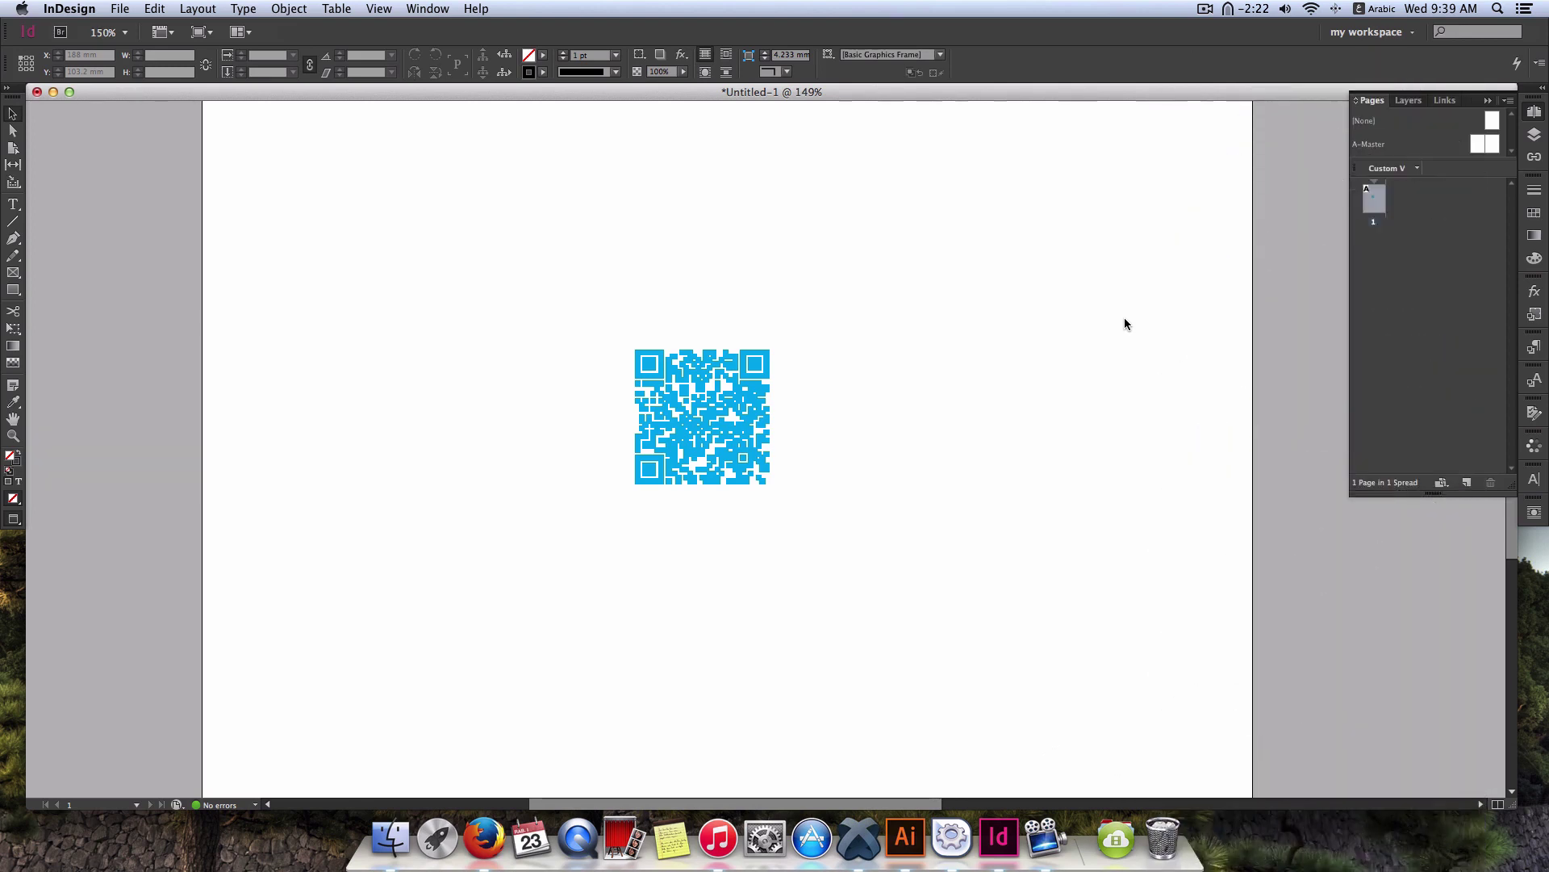
click(675, 440)
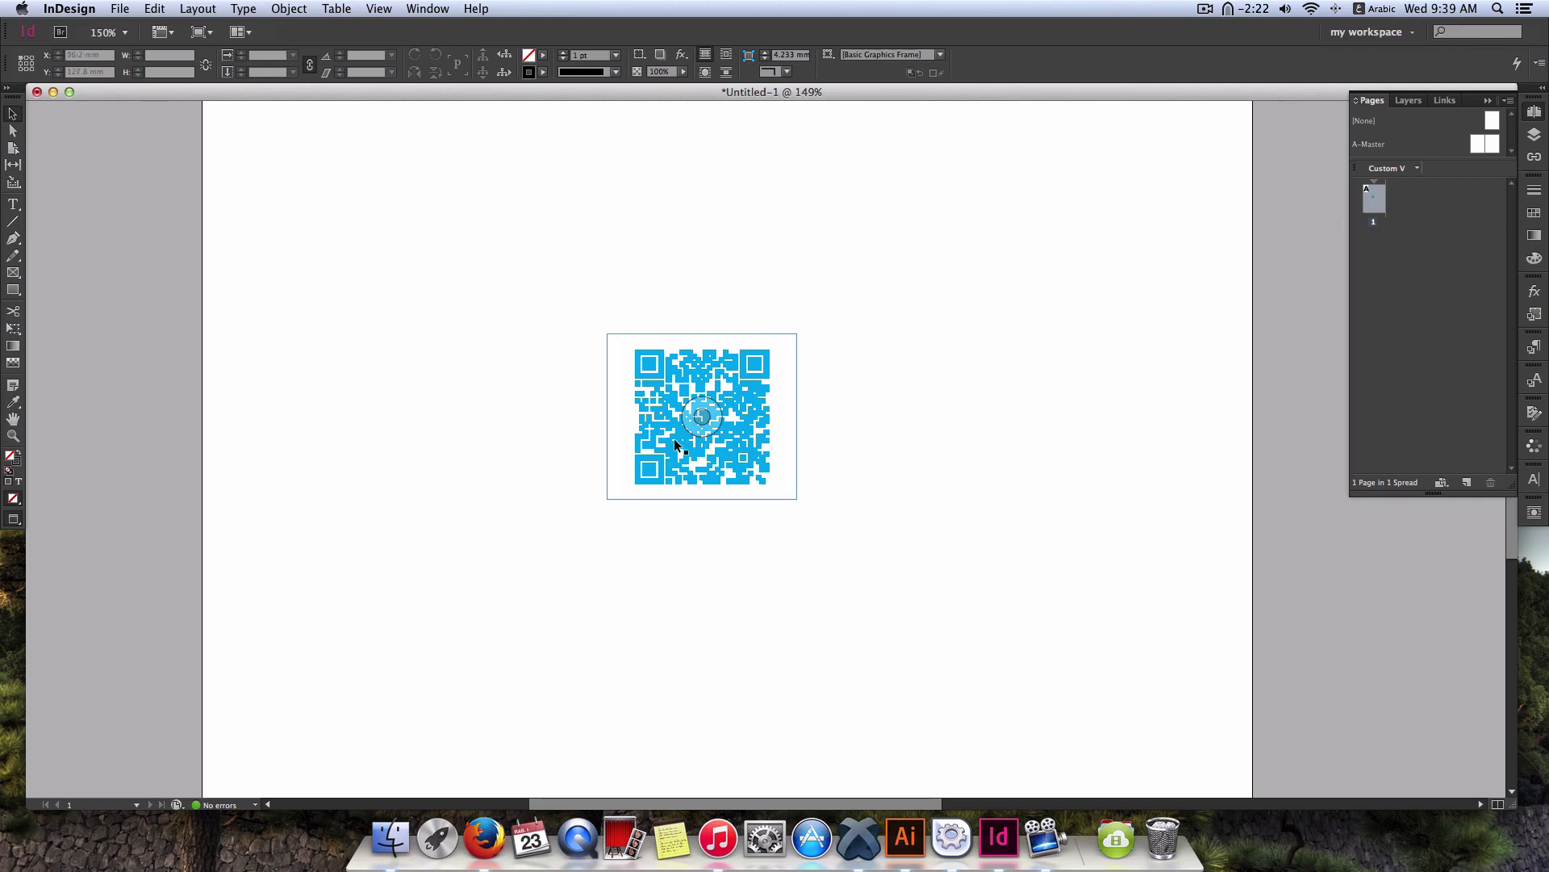
drag(675, 443, 1198, 259)
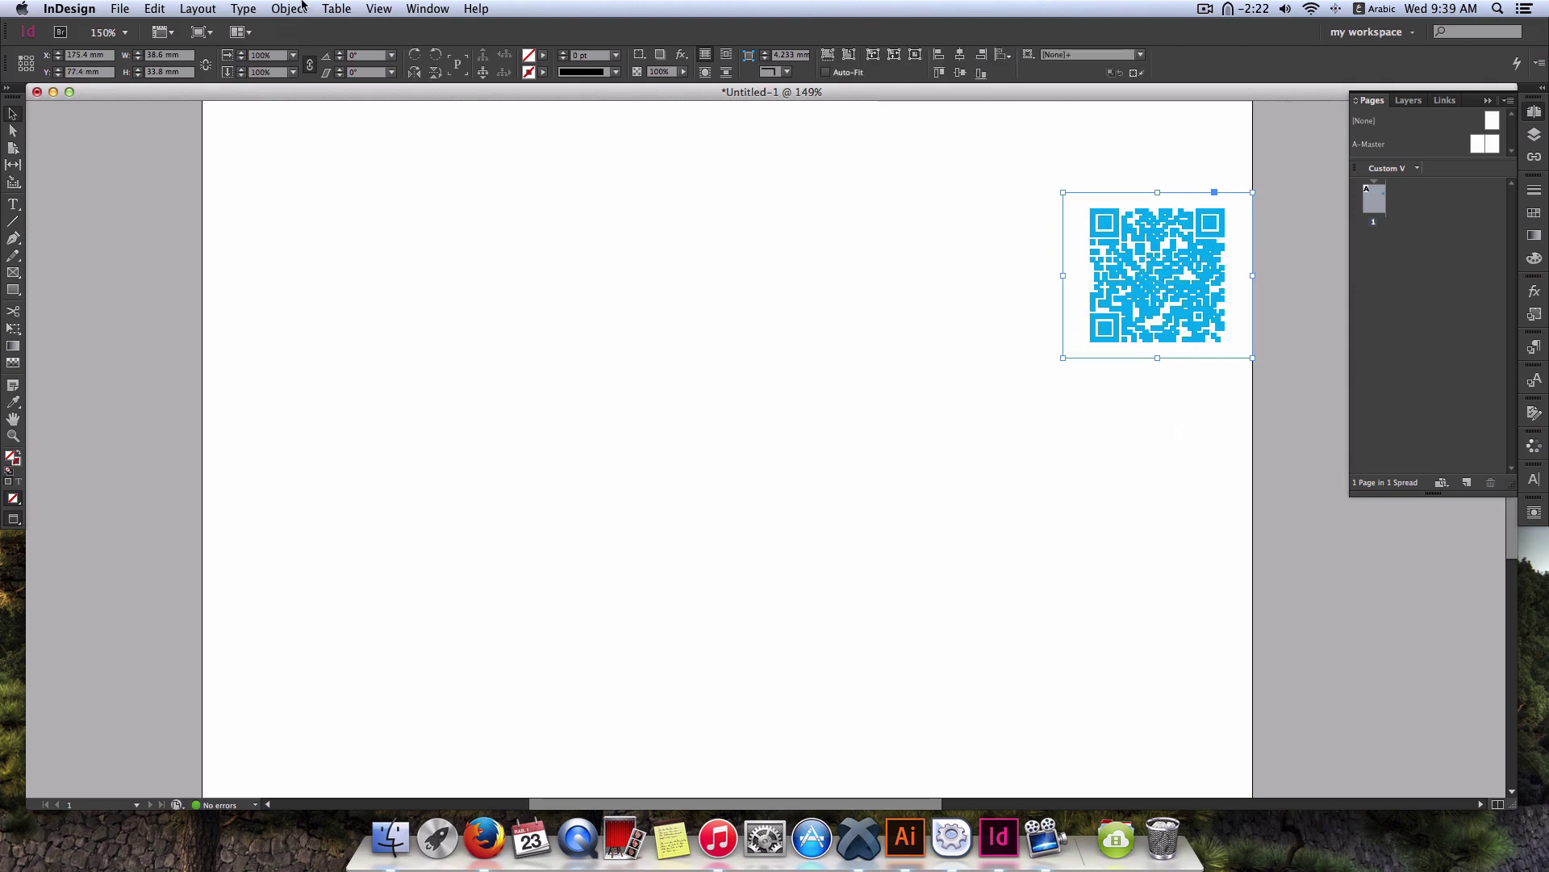
key(super+shift+a)
Start a new Plain Text QR code with the first line "مرحبا بكم في موقعي الشخصي".
click(275, 8)
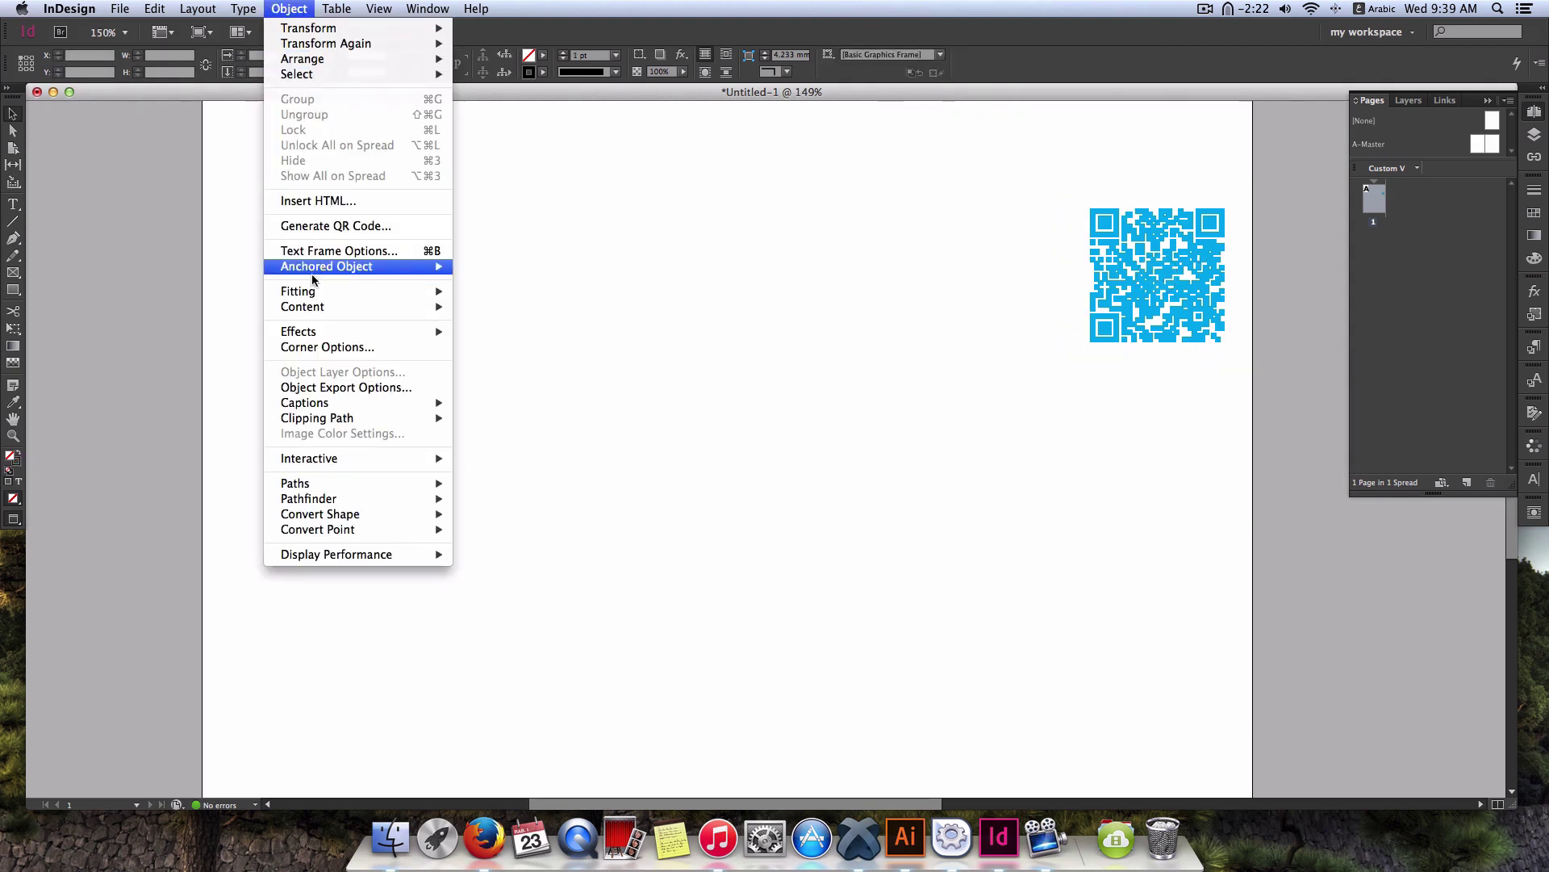
click(313, 226)
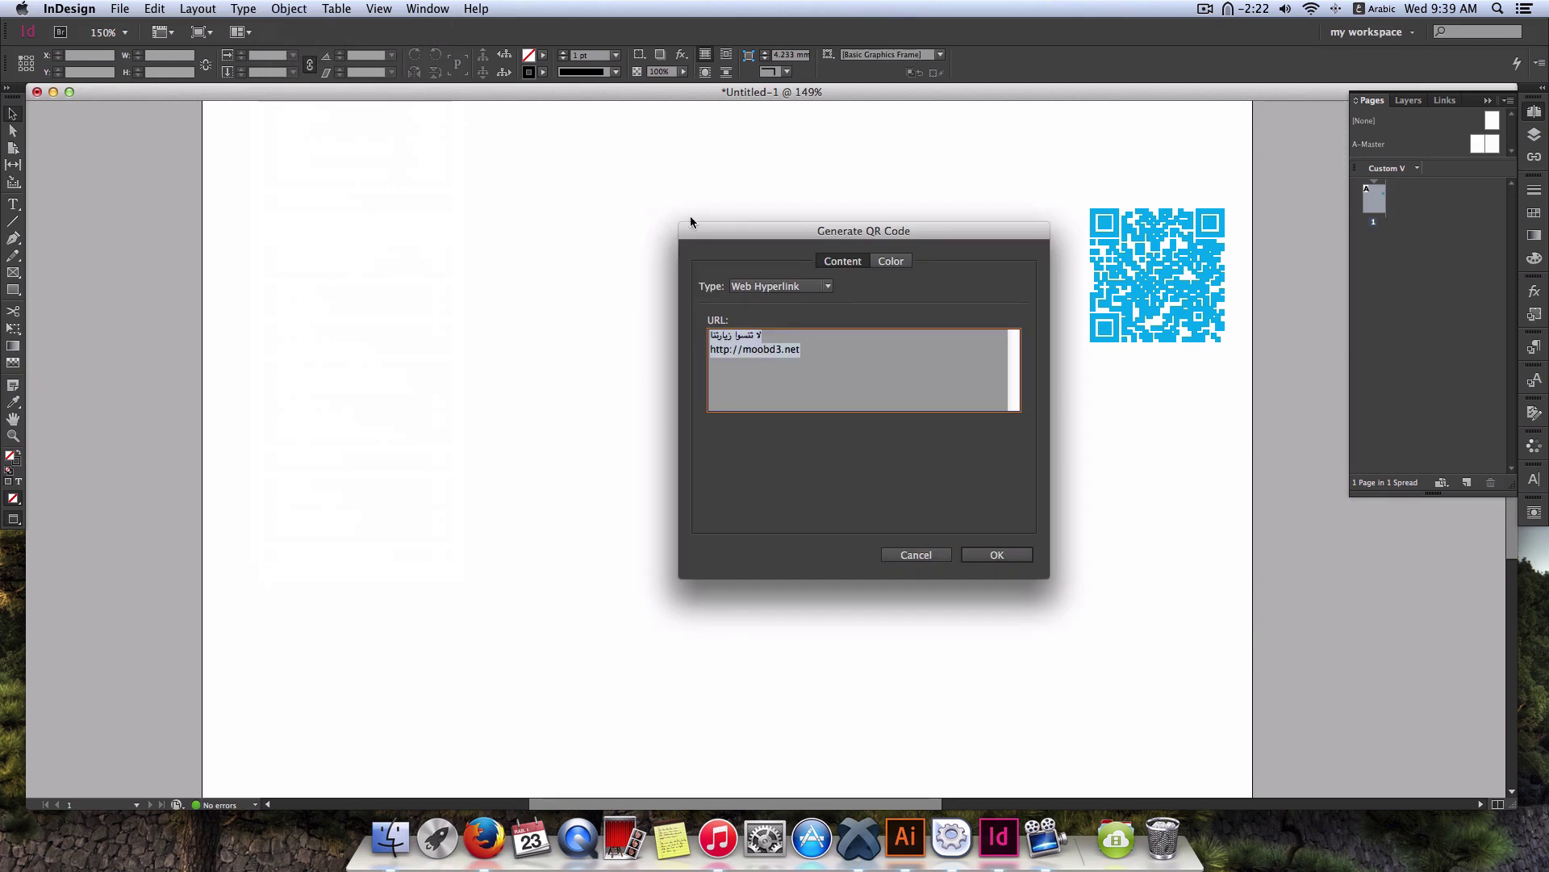
click(782, 288)
click(799, 319)
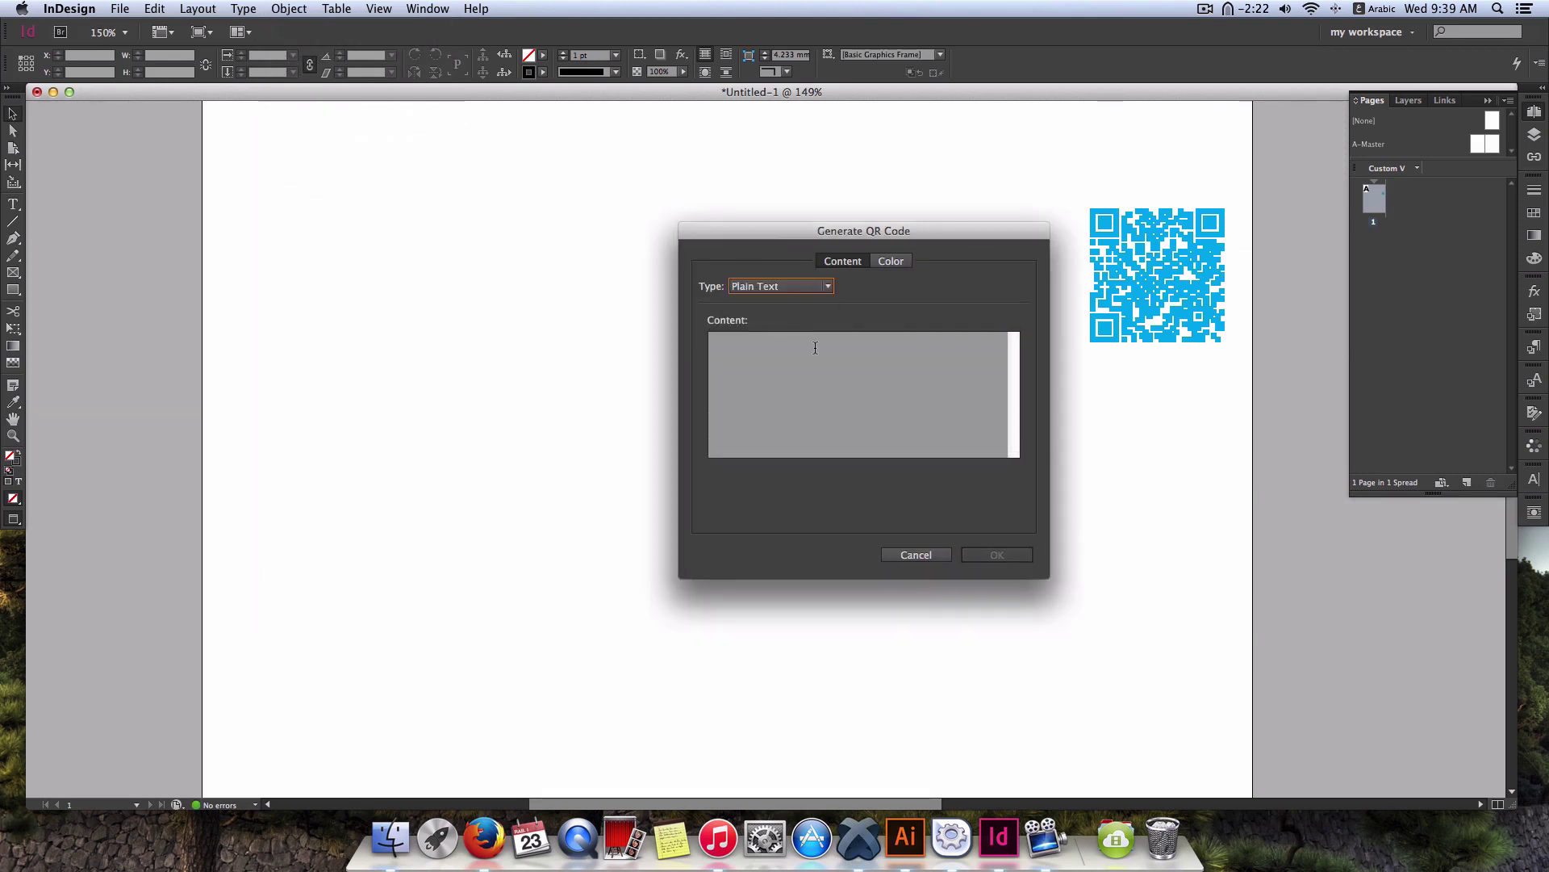
click(815, 348)
text(مرحبا بكم ف م)
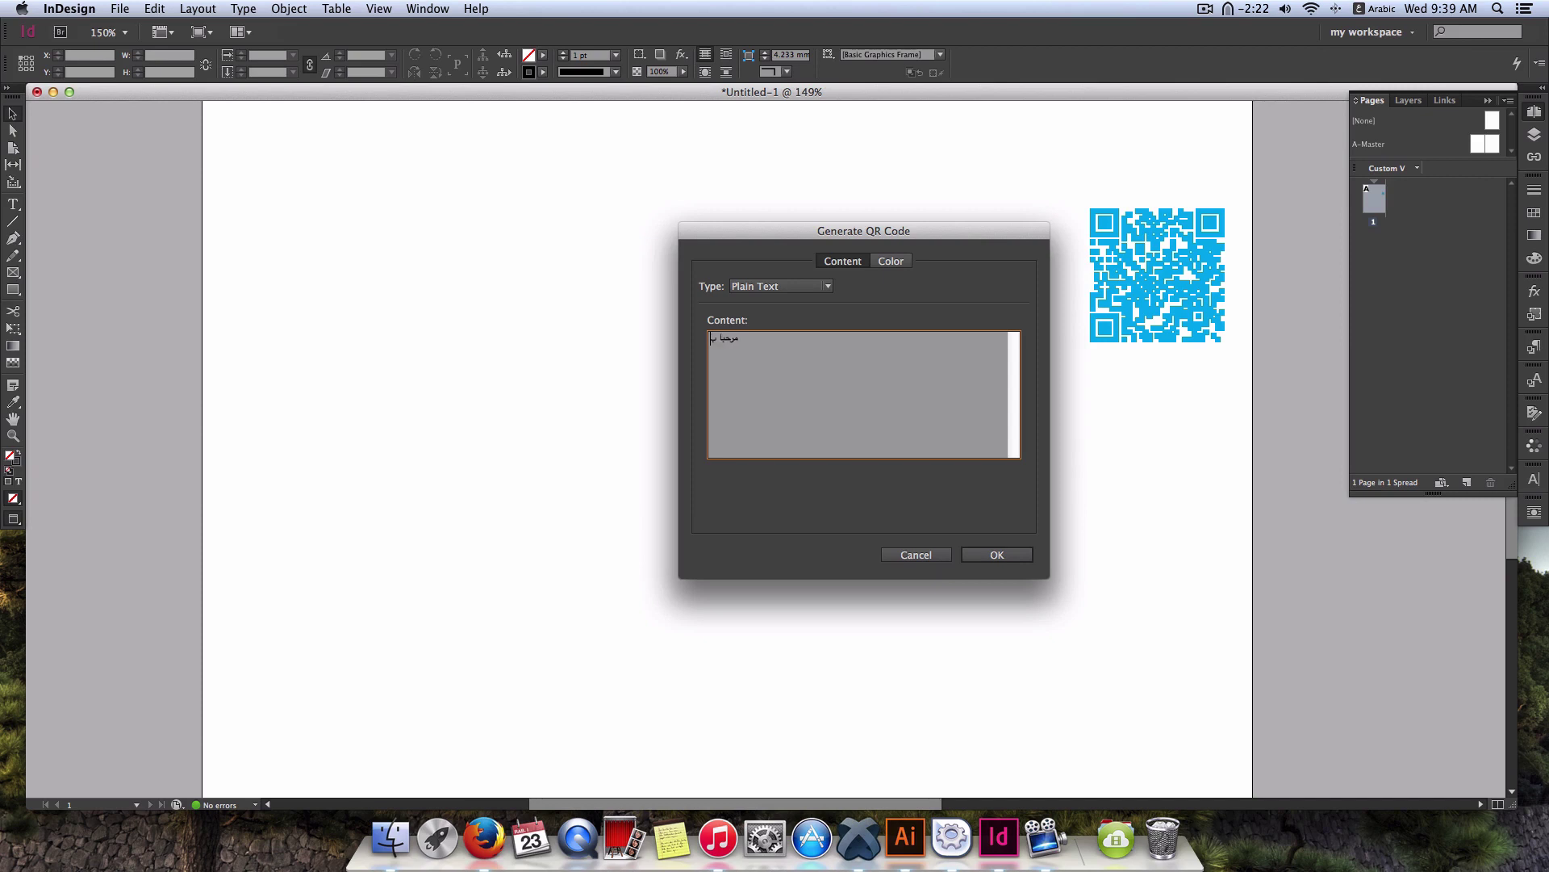
key(BackSpace)
key(BackSpace)
text(ي موقعي الشخصي)
key(Return)
Add the web address "htttp://moobd3.me" as the second line of the QR code content.
text(للبيب)
key(BackSpace)
key(BackSpace)
key(BackSpace)
key(BackSpace)
key(BackSpace)
key(BackSpace)
key(ctrl+space)
text(http://)
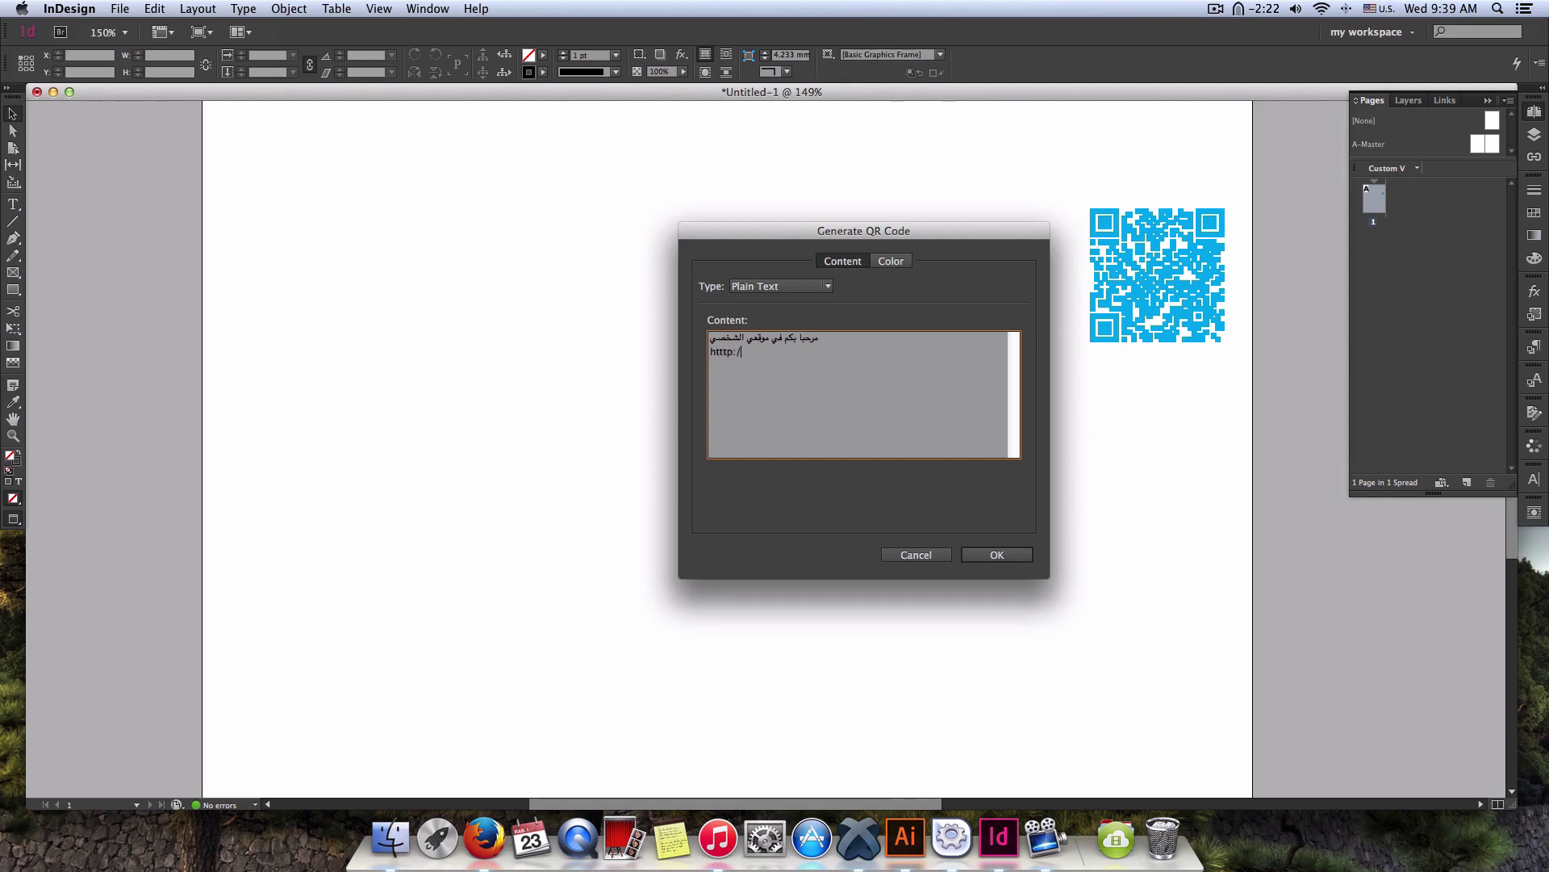
text(moobd3.)
text(me)
text(http)
key(BackSpace)
key(BackSpace)
key(BackSpace)
key(BackSpace)
key(super+space)
text(القنا)
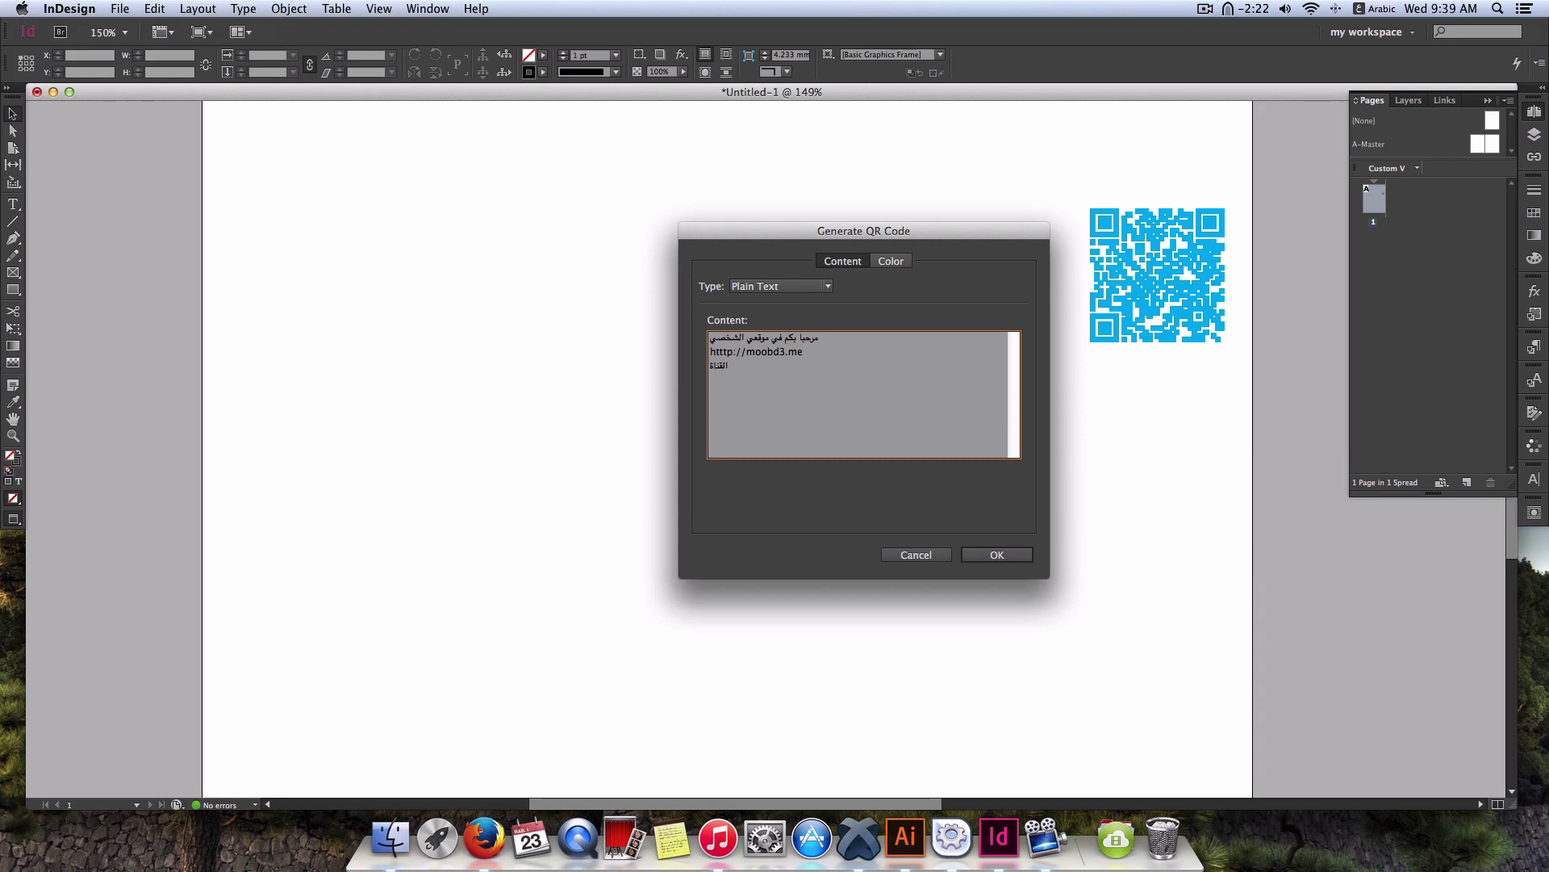
key(super+space)
text(http:)
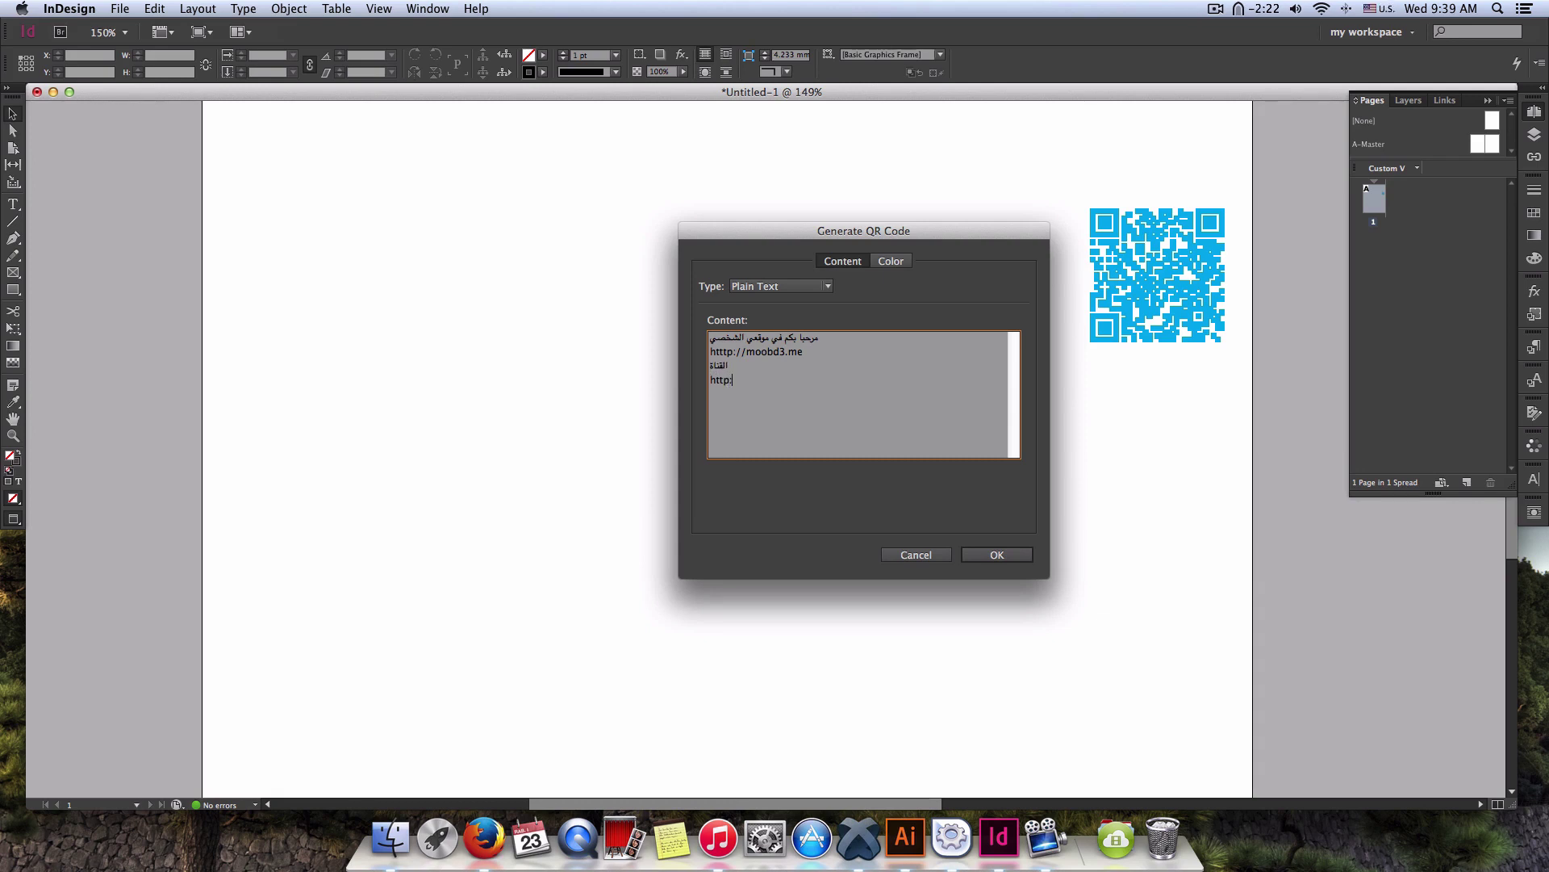
text(//t)
key(BackSpace)
text(yooutube.com/MobdeDesign)
Generate the plain-text QR code, place it mid-page at about X 80 mm and Y 110 mm, and deselect it.
click(994, 554)
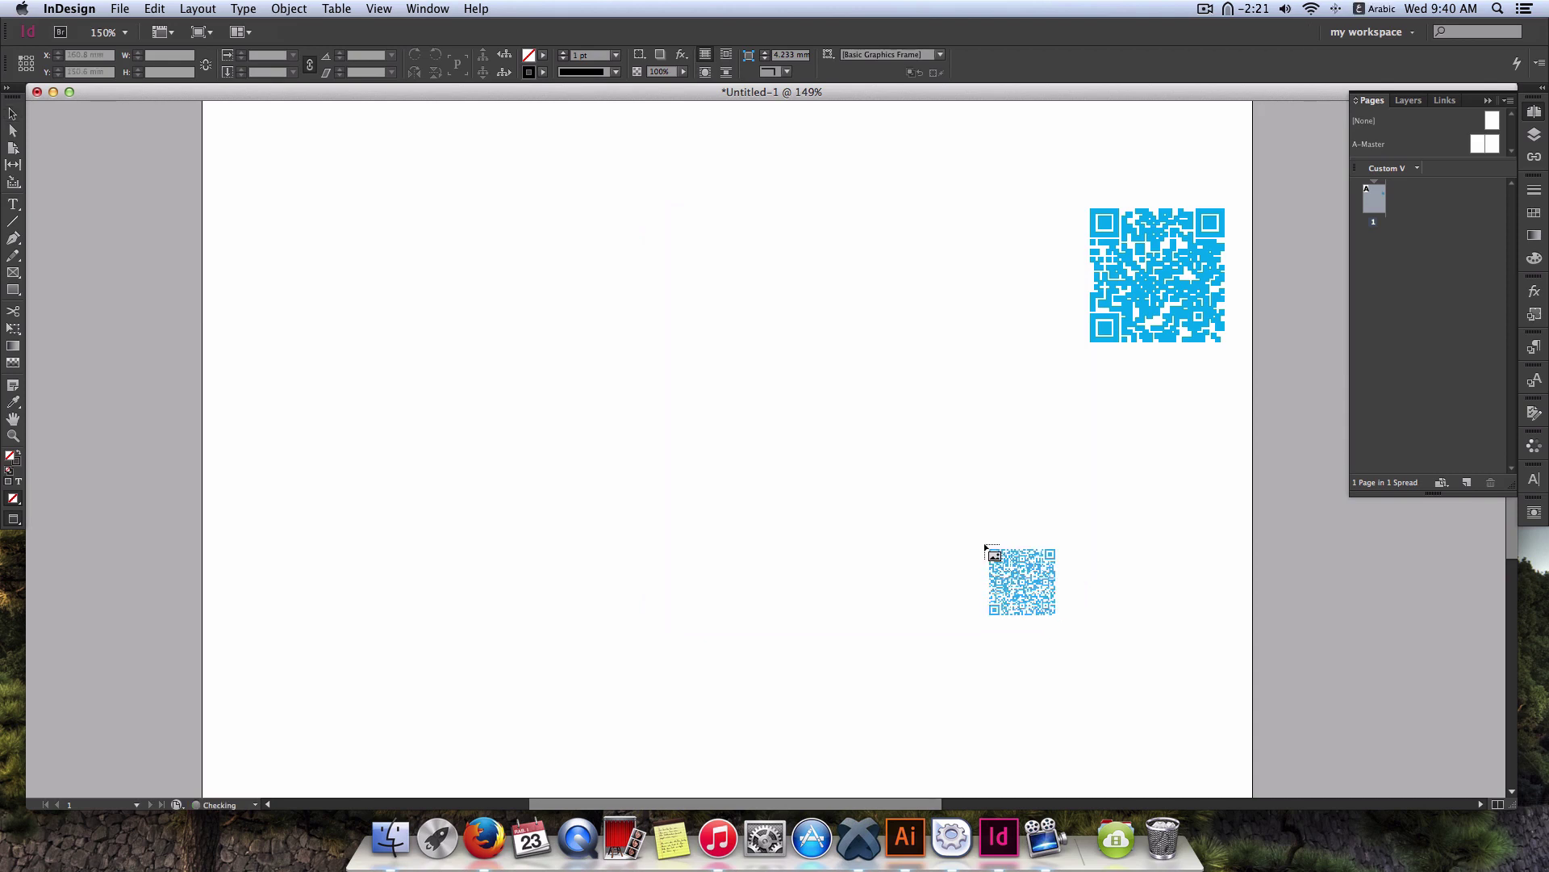
click(645, 354)
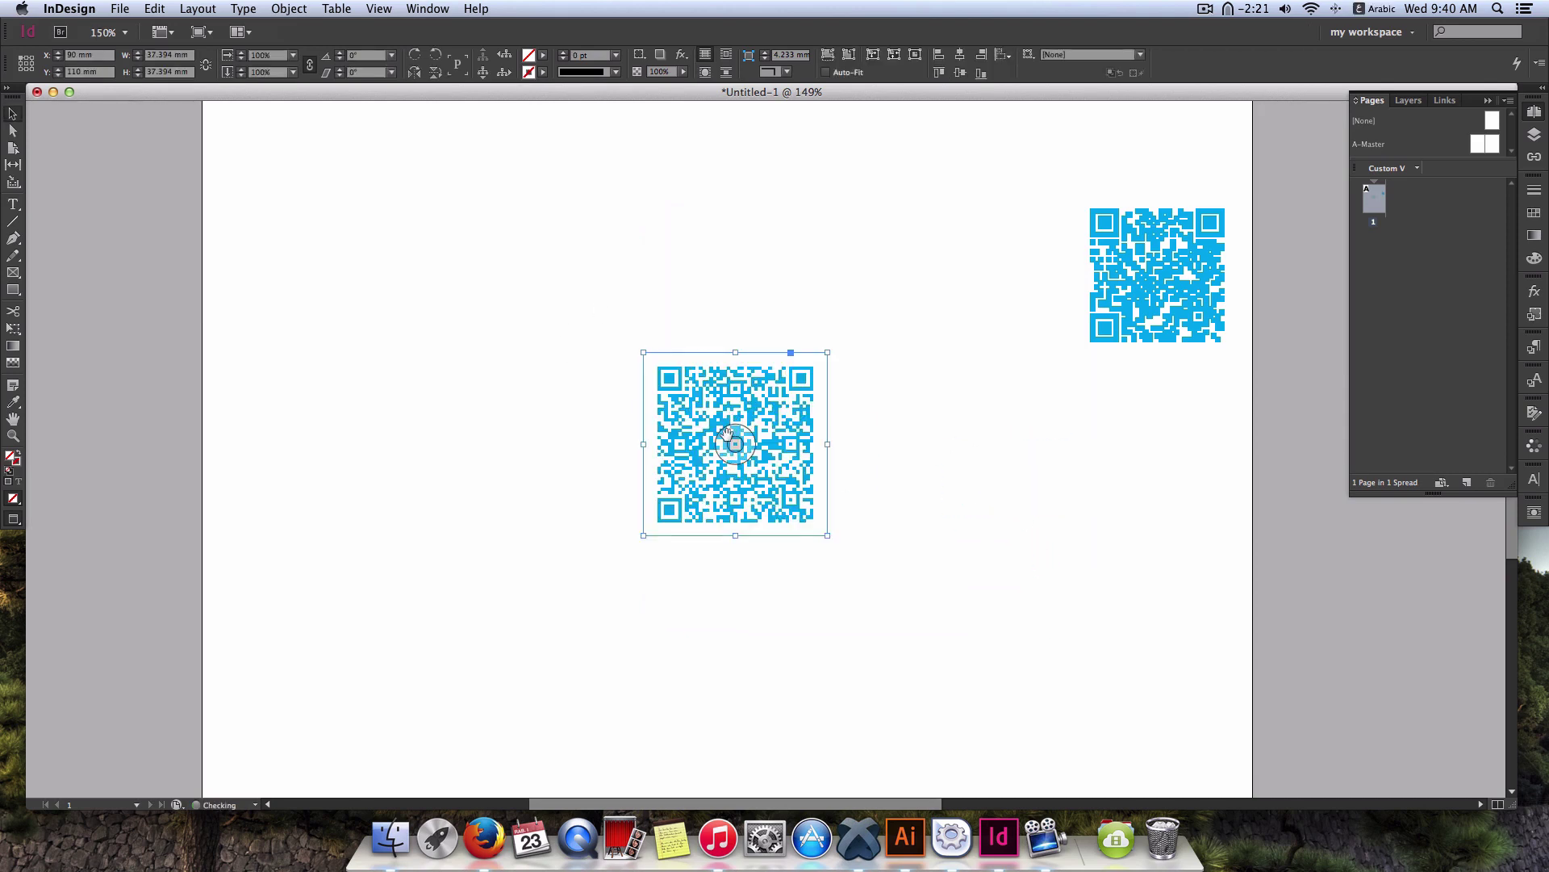
click(940, 407)
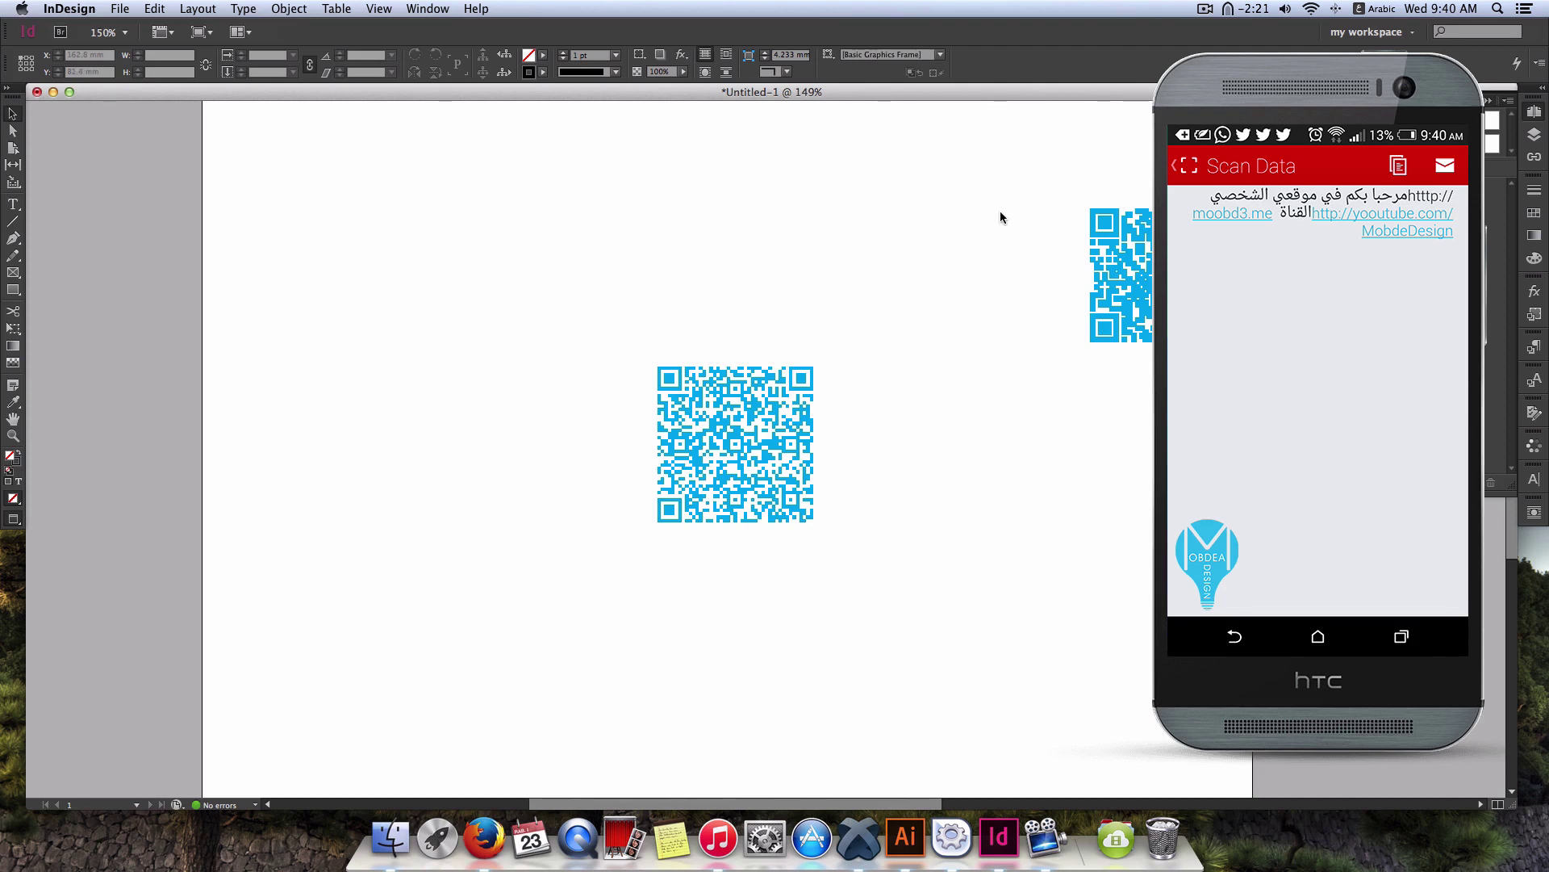
Minimise the document window and switch to Firefox.
click(53, 92)
click(442, 101)
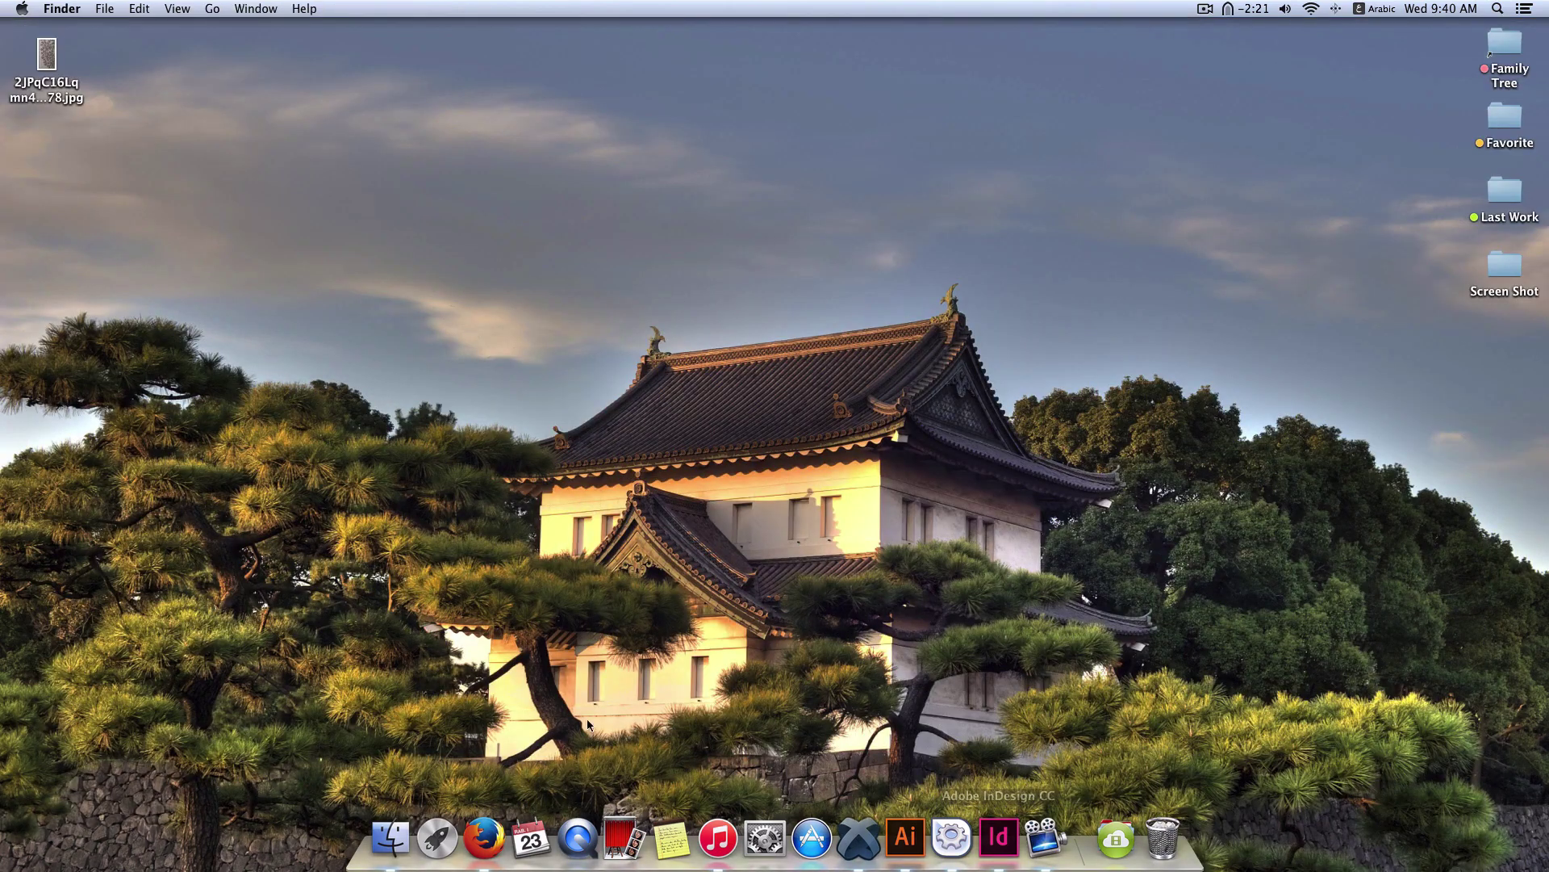
click(497, 835)
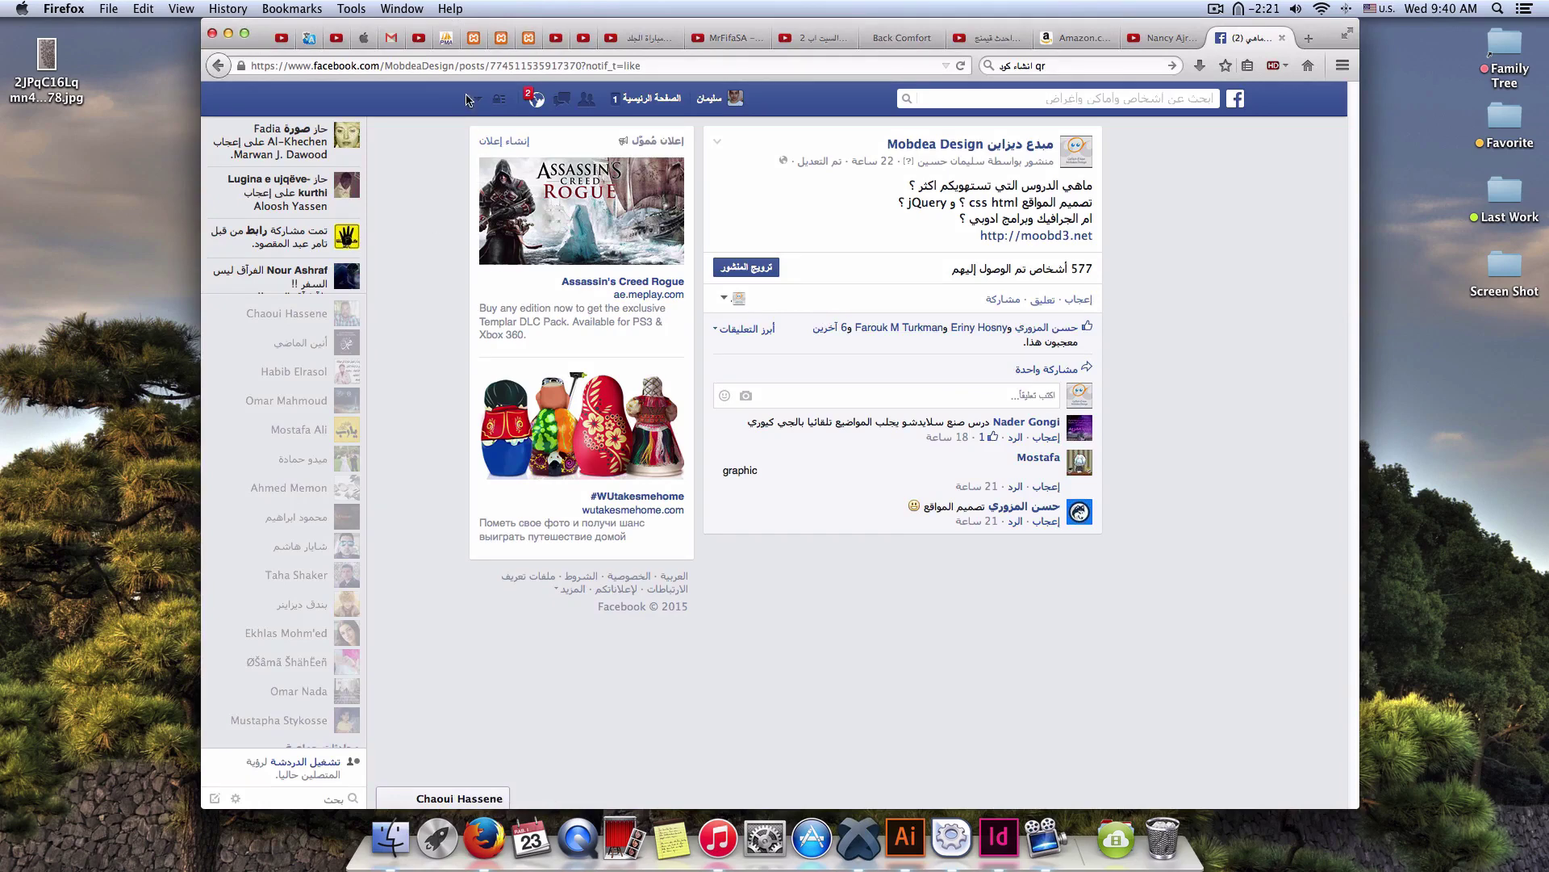
Examine the local Moobd3 website's lessons page, control panel general settings and home page.
click(475, 38)
click(501, 38)
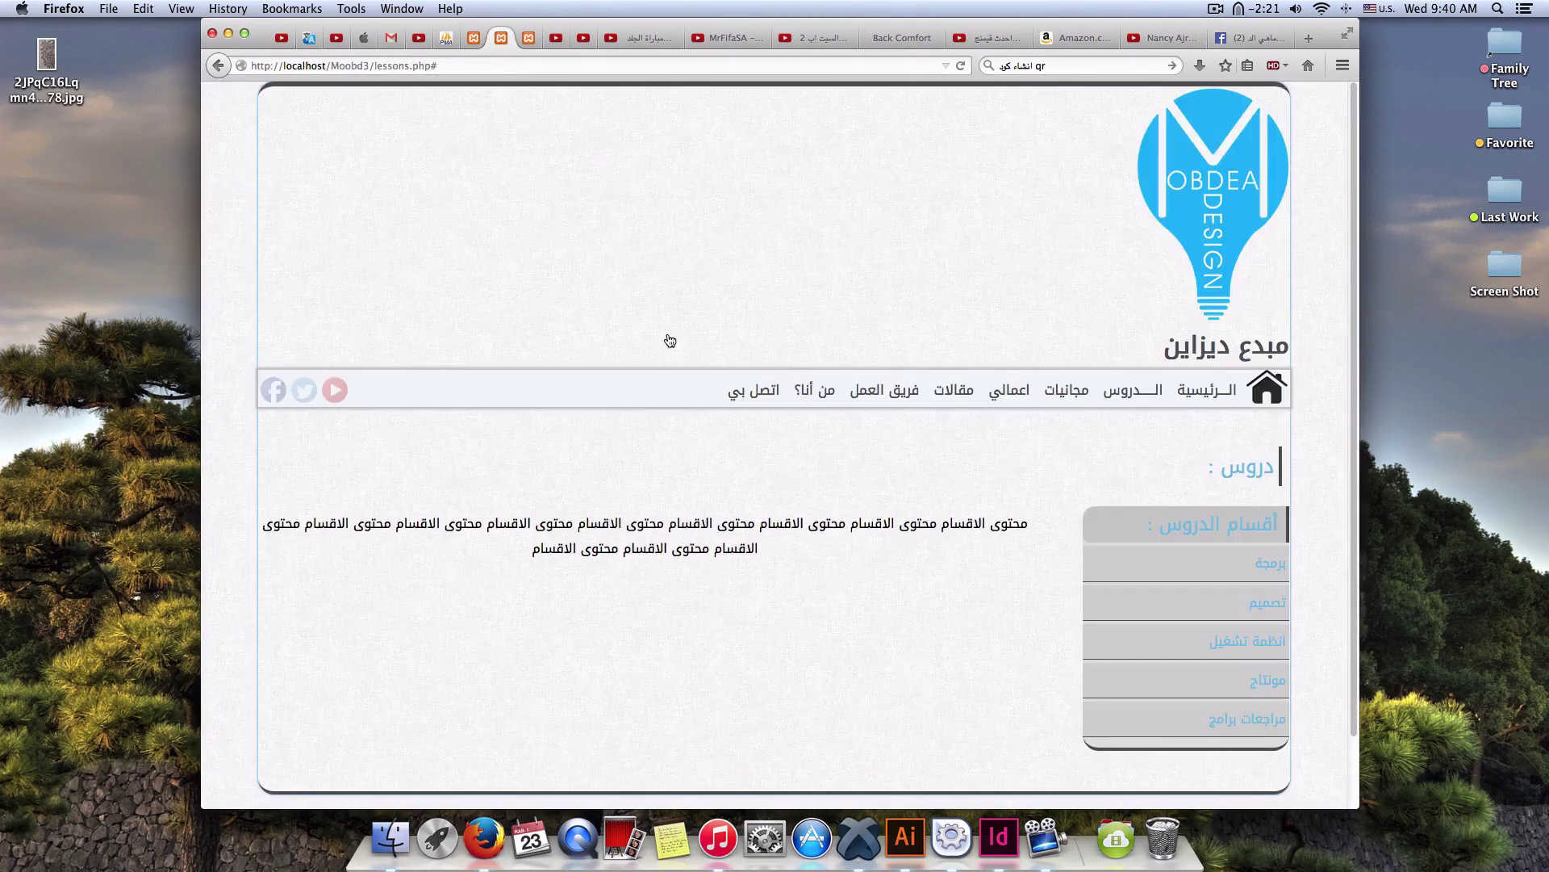
click(1206, 390)
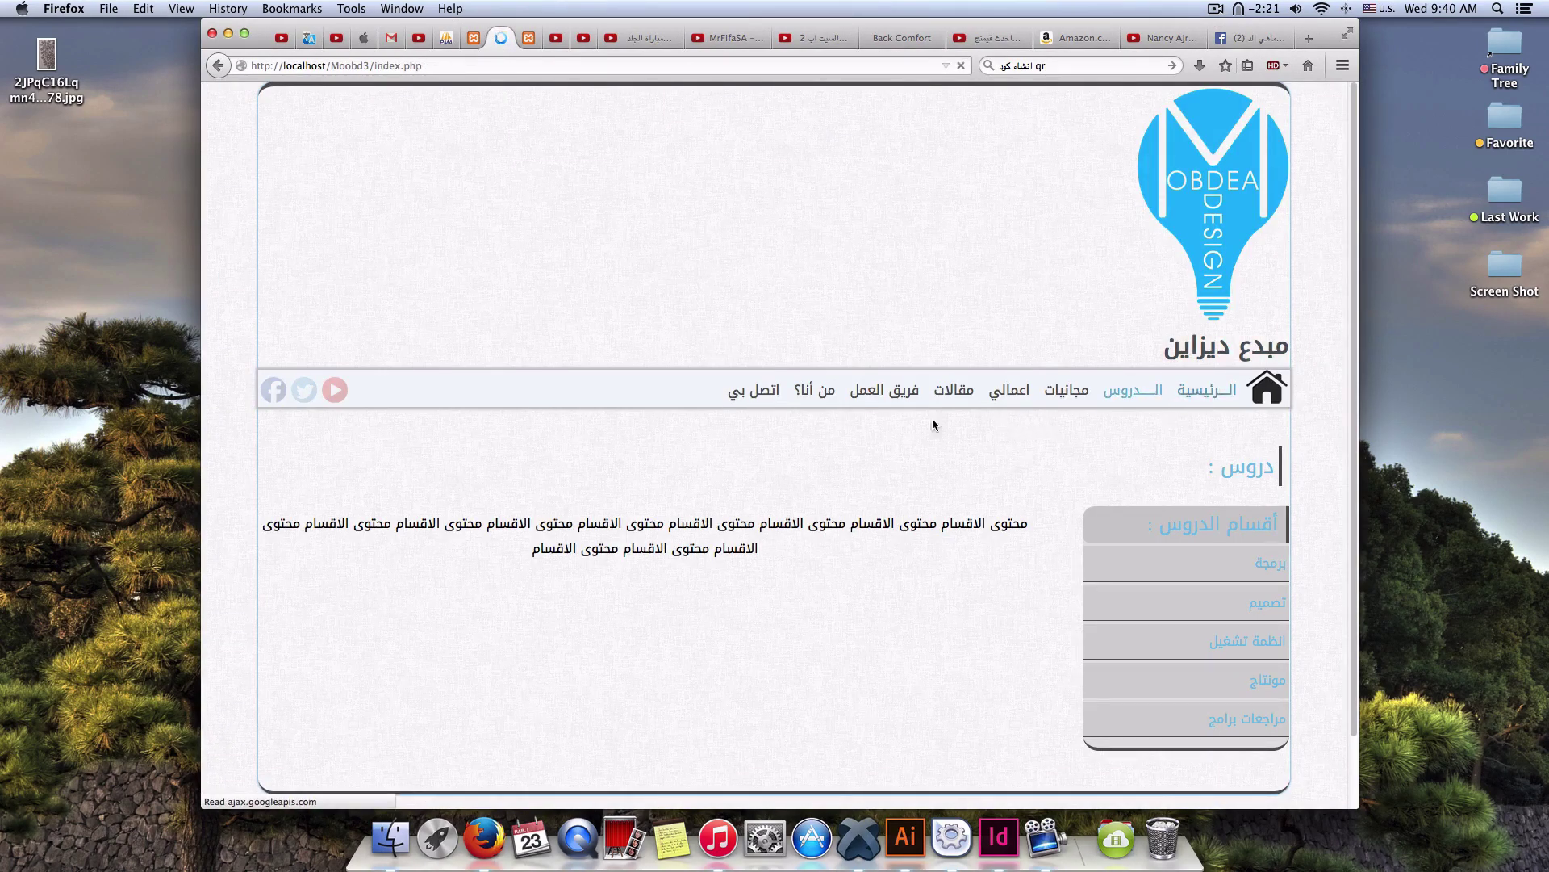
click(475, 38)
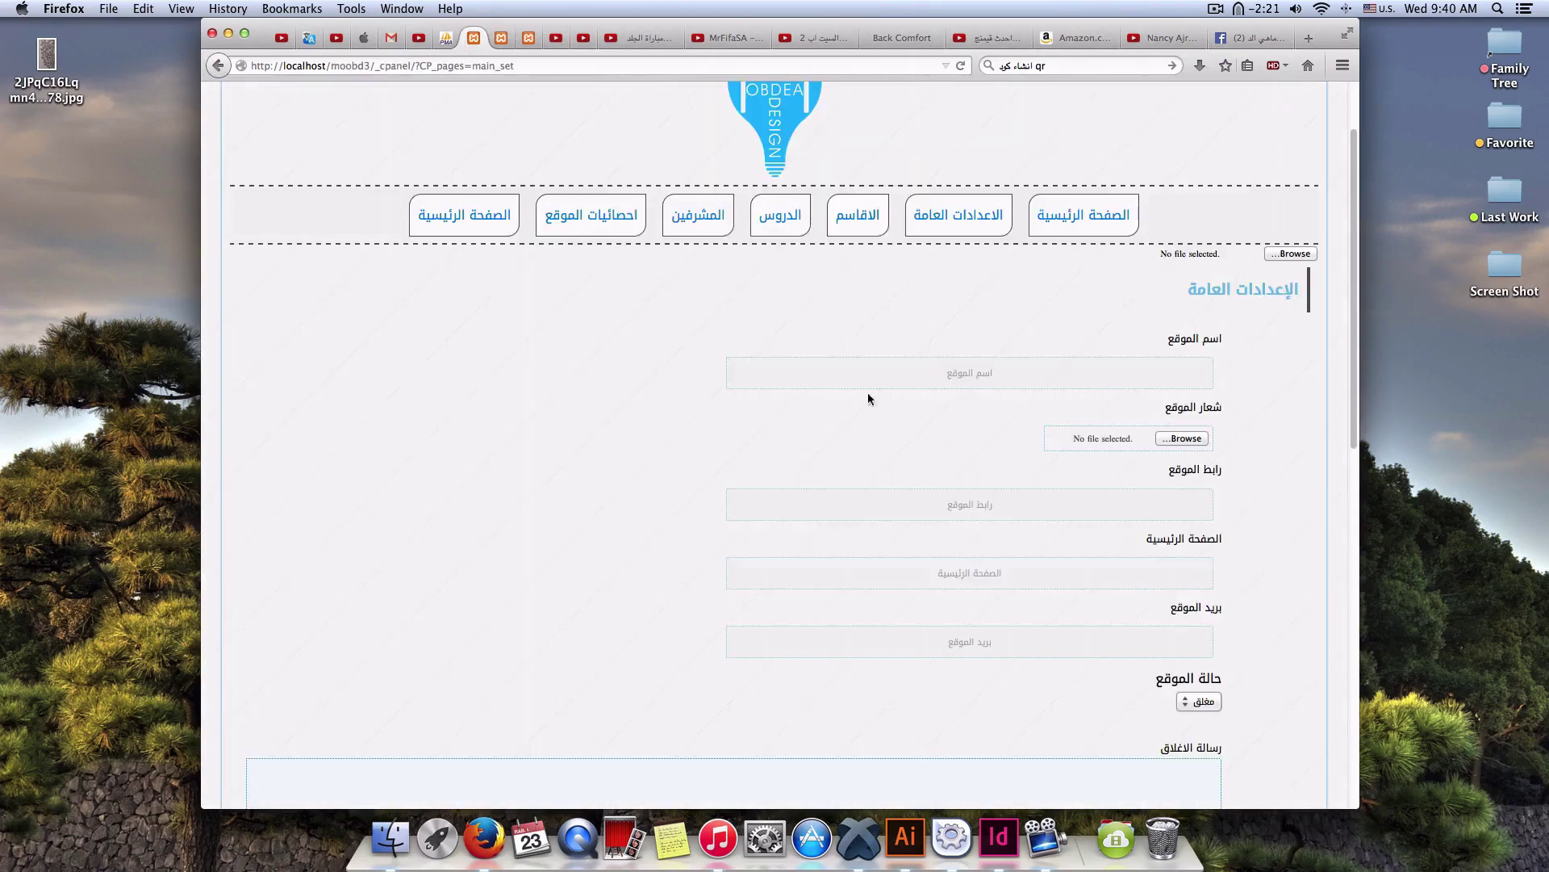
click(502, 38)
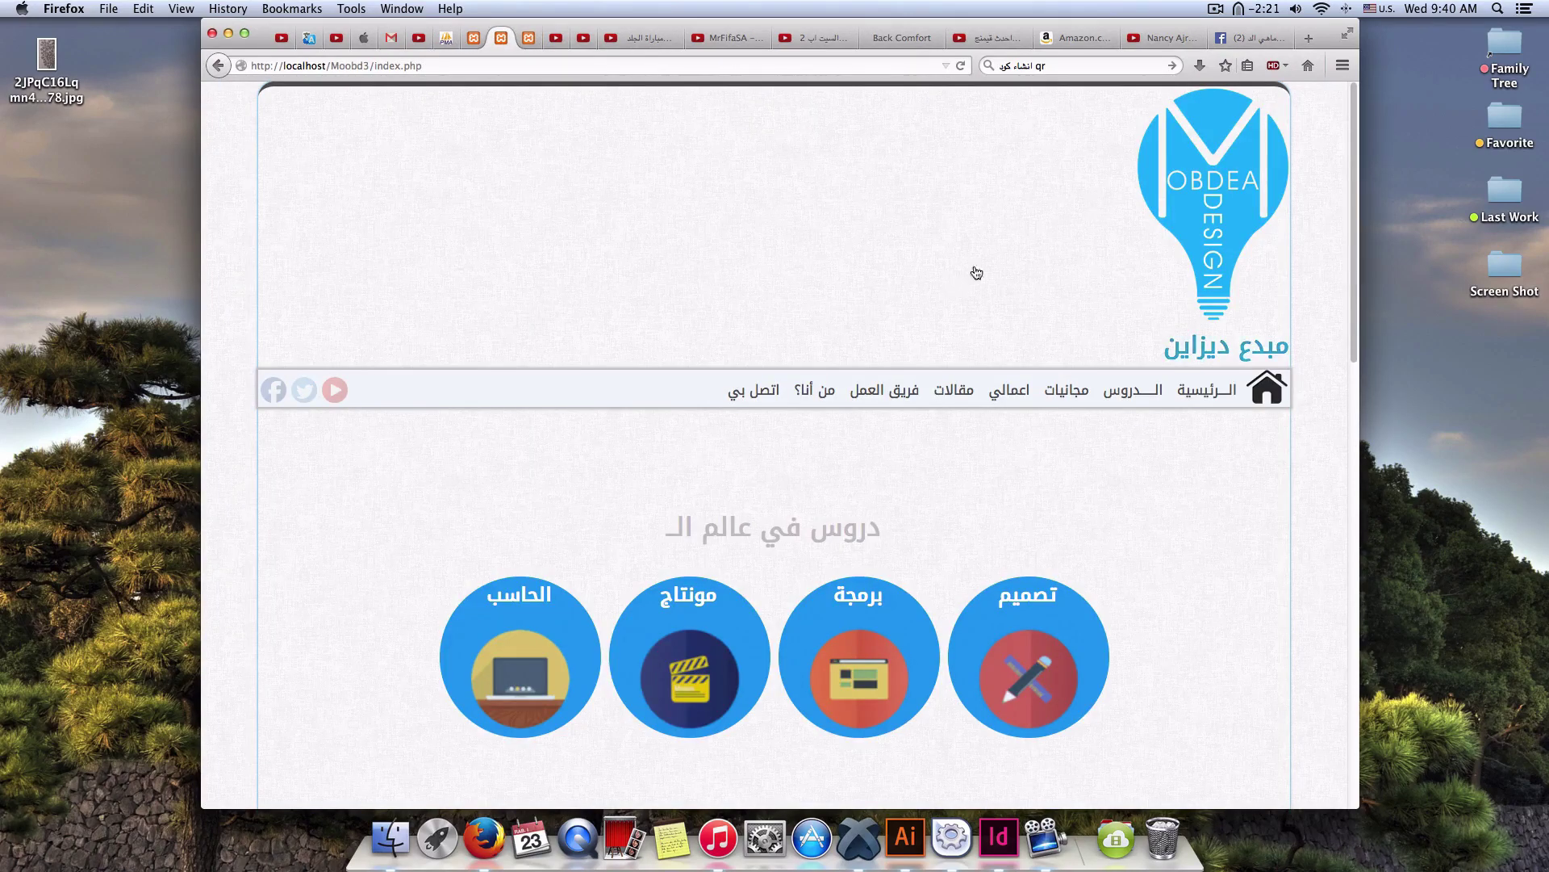